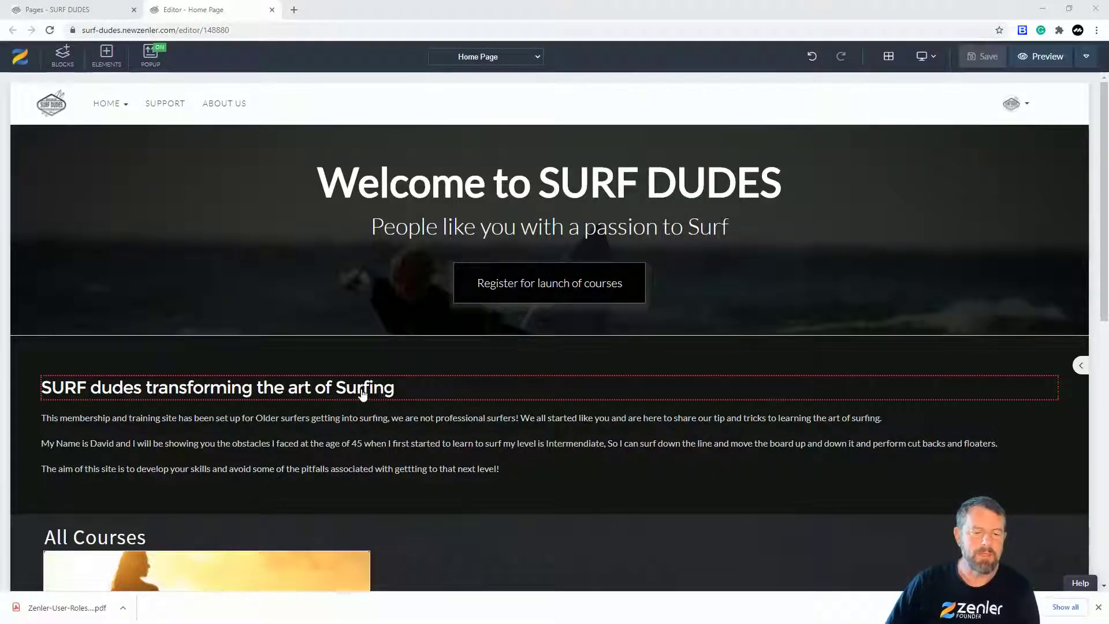
# Step: Apply strikethrough to the word "Surfing" in the "SURF dudes transforming the art of Surfing" heading
pyautogui.click(397, 392)
pyautogui.moveTo(398, 388); pyautogui.dragTo(336, 388)
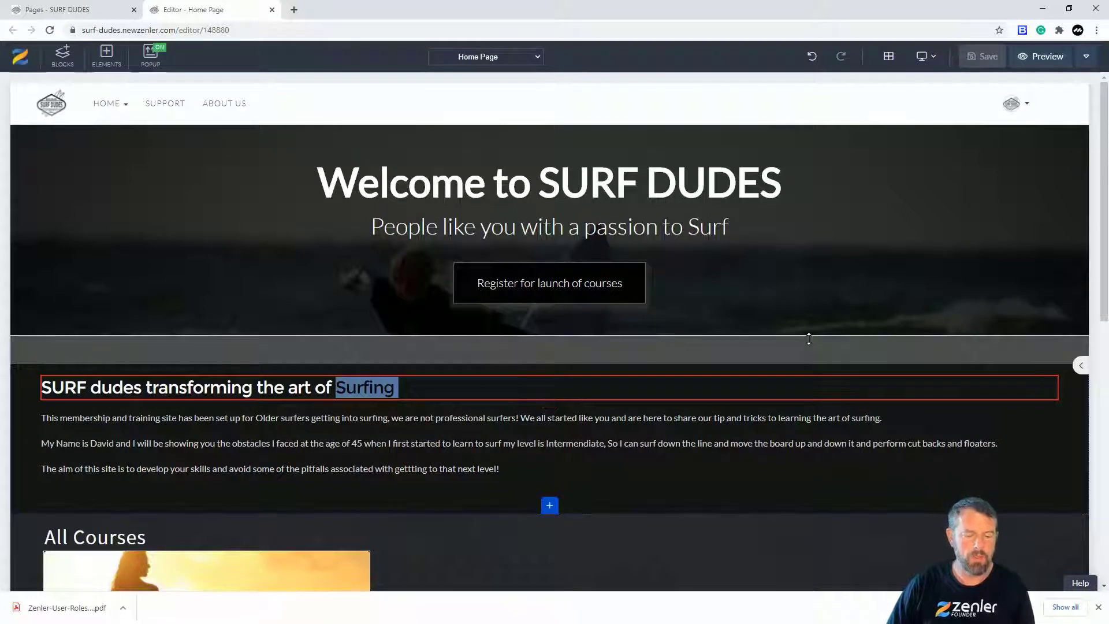
pyautogui.hotkey('ctrl', 's')
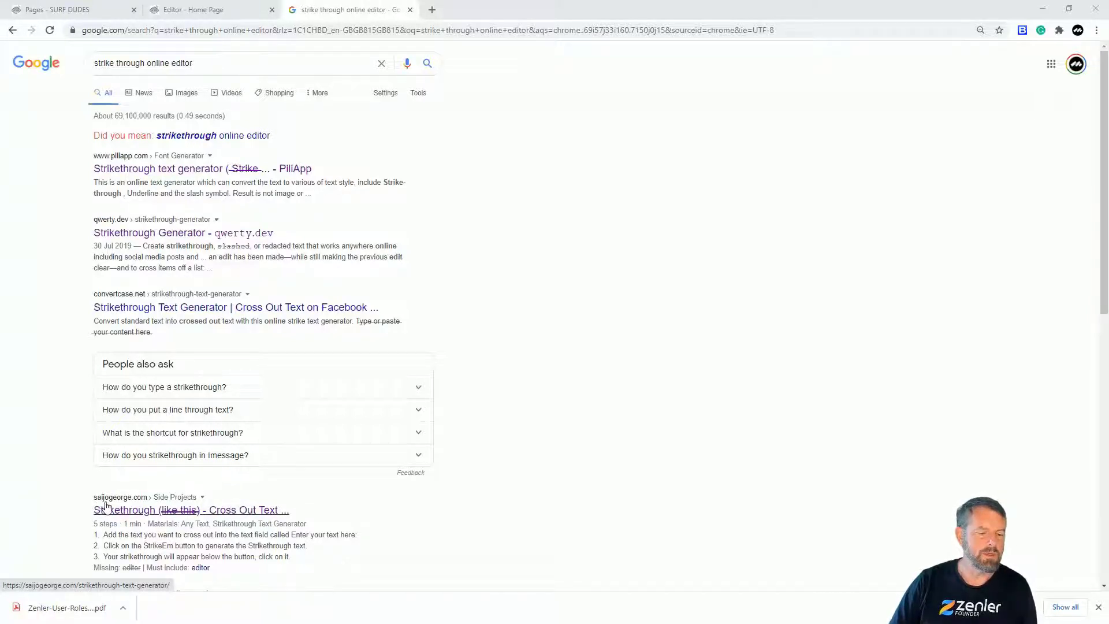
# Step: Open the Cross Out Text strikethrough generator from the search results and generate a struck-out version of "Strike Through Texr"
pyautogui.click(127, 515)
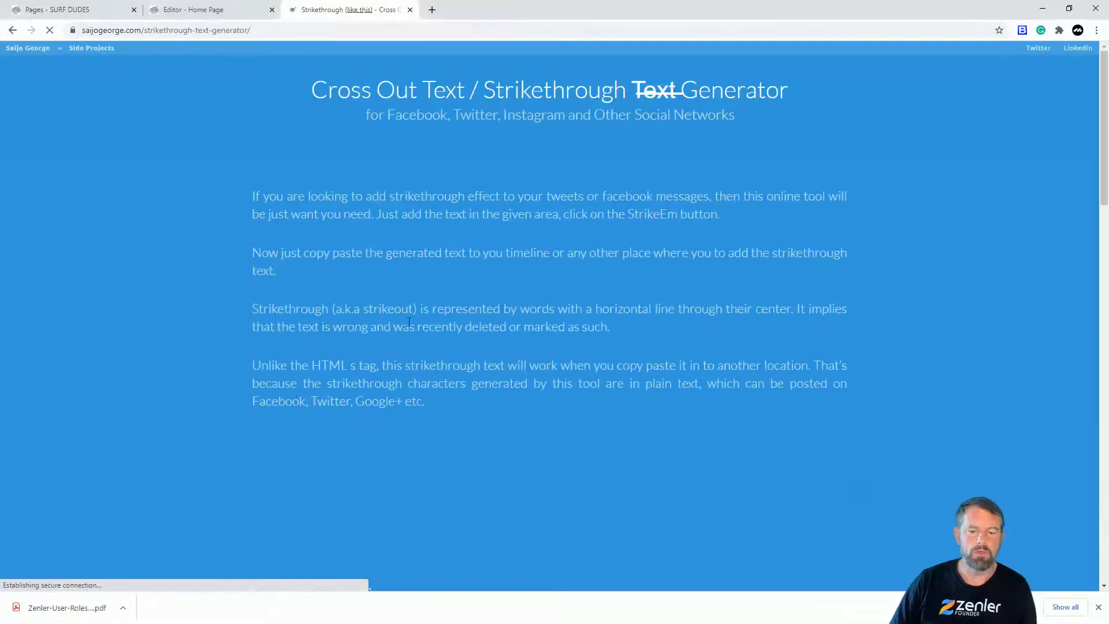
pyautogui.scroll(-4, 538, 288)
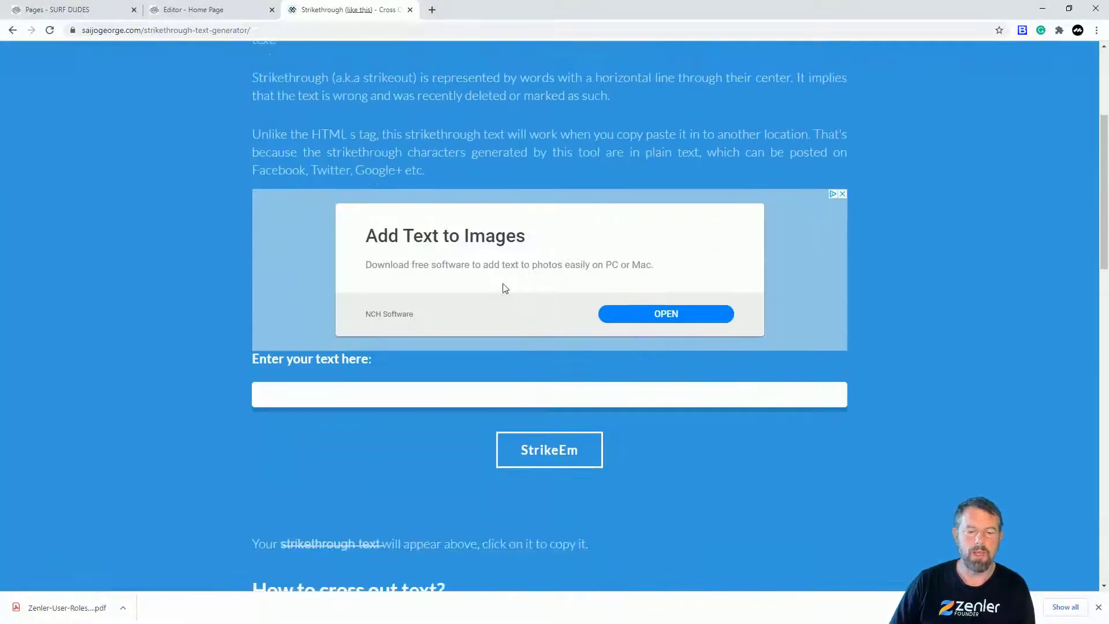
pyautogui.scroll(-2, 502, 283)
pyautogui.scroll(-2, 462, 338)
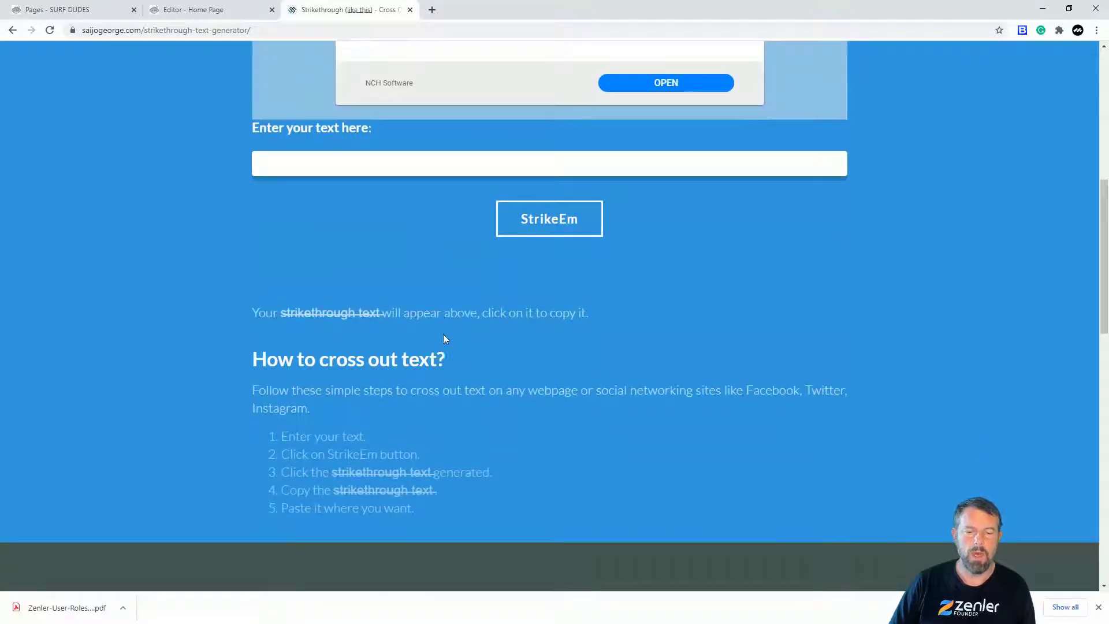
pyautogui.scroll(2, 677, 248)
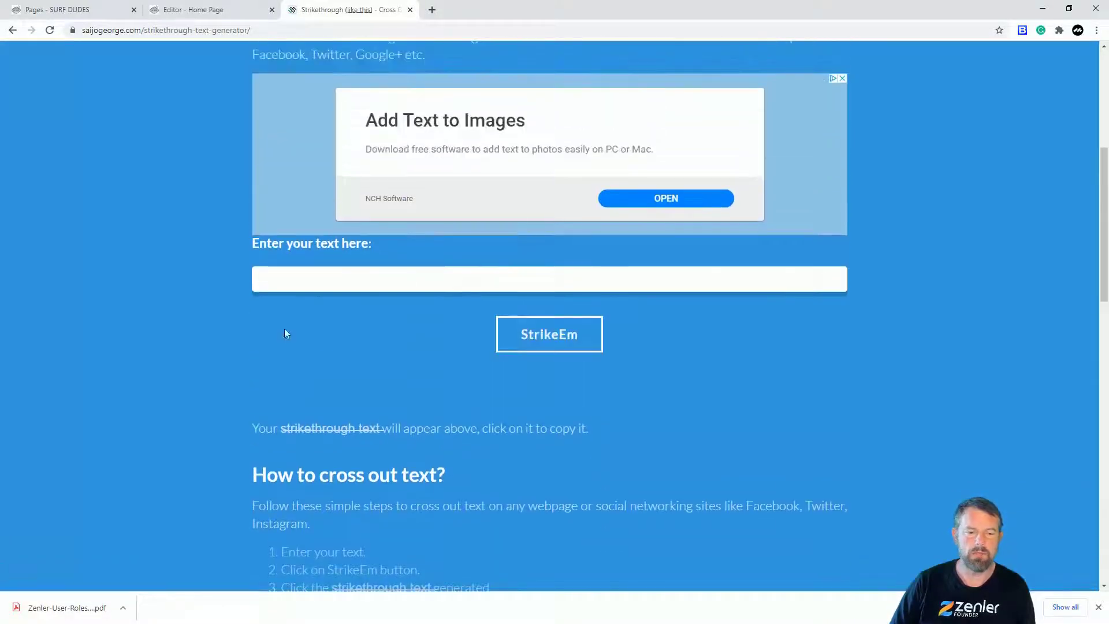
pyautogui.click(317, 289)
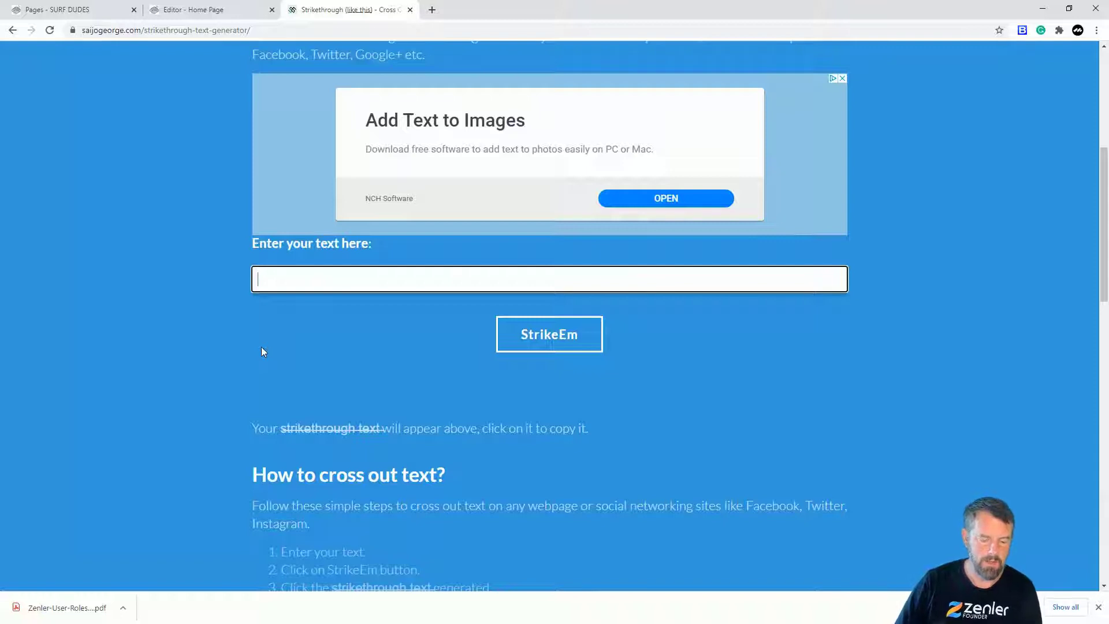
pyautogui.write('Strike Through Texr')
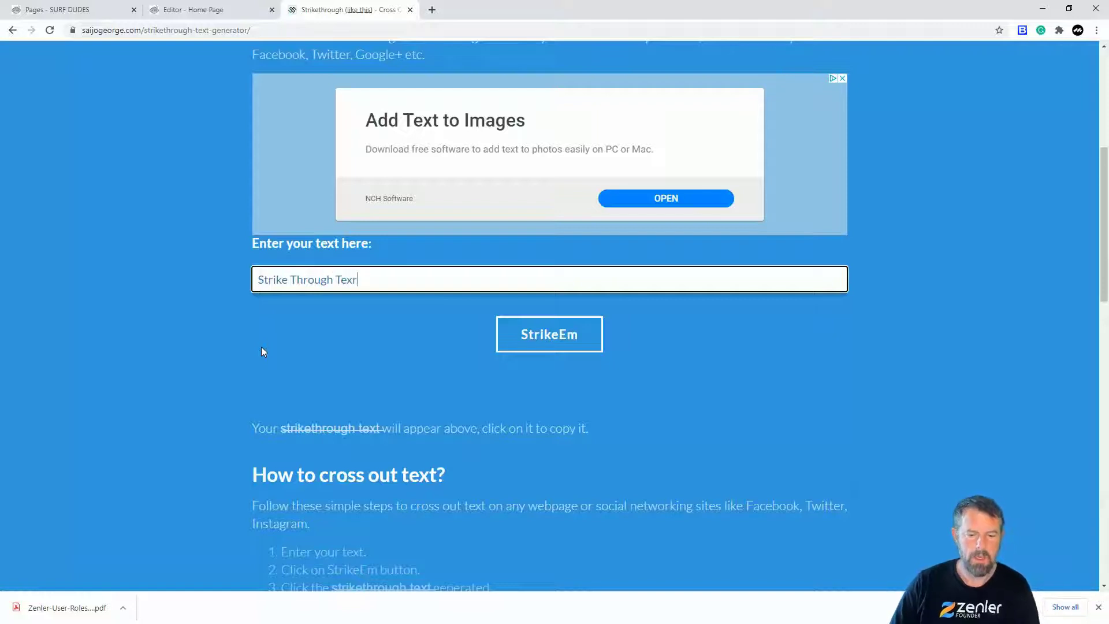
pyautogui.click(574, 338)
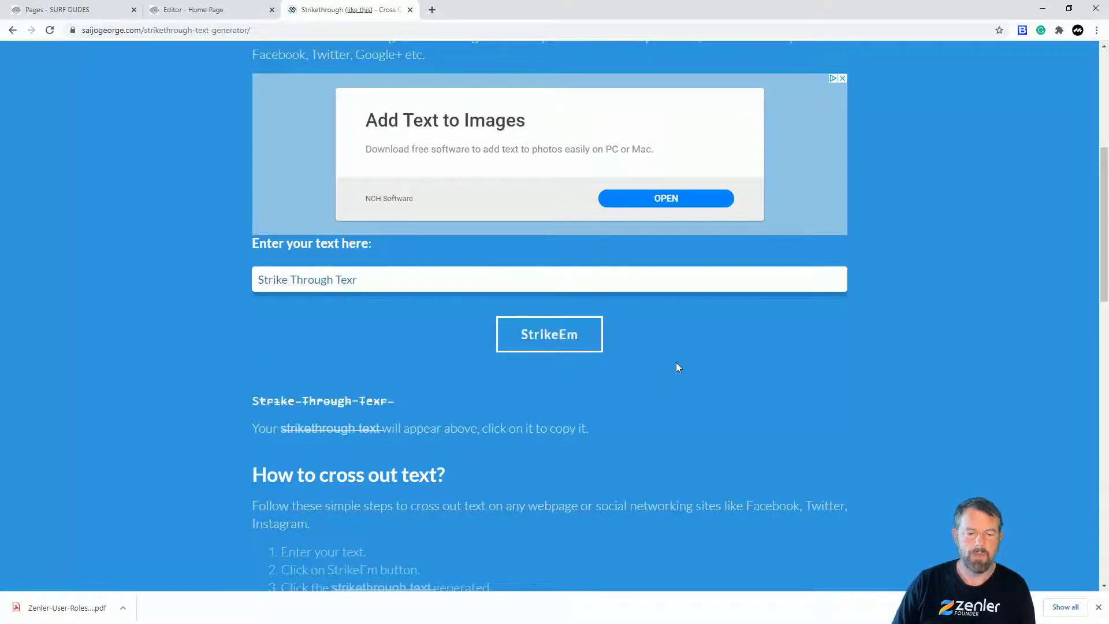
# Step: Copy the generated "Strike Through Texr" and paste it as a new last line of the home page's paragraph block
pyautogui.scroll(-3, 678, 368)
pyautogui.moveTo(403, 229); pyautogui.dragTo(253, 229)
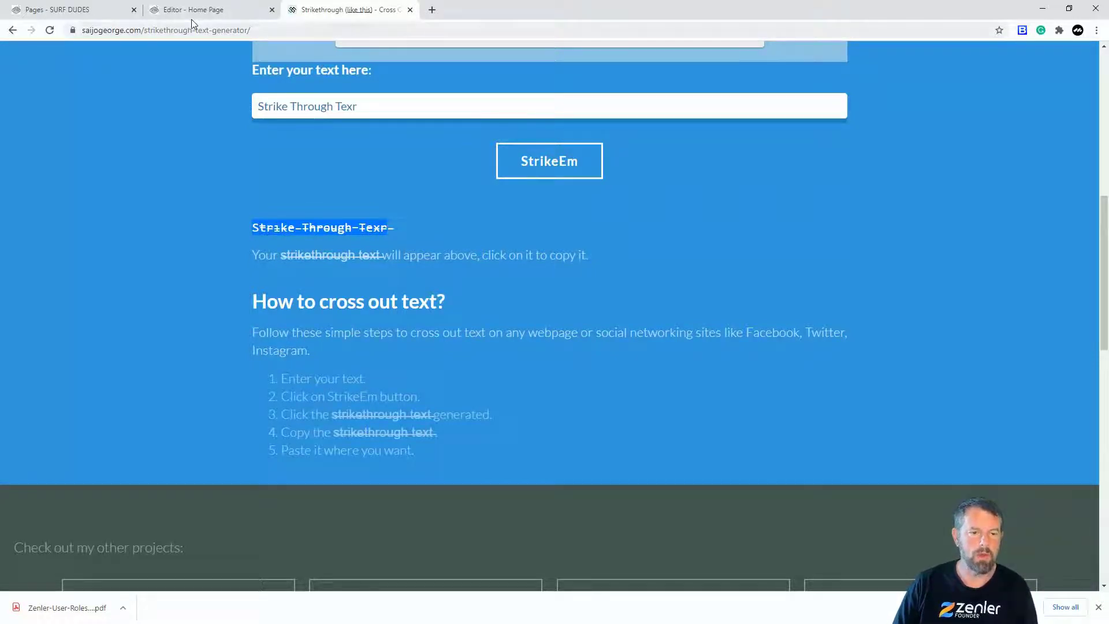
pyautogui.click(172, 12)
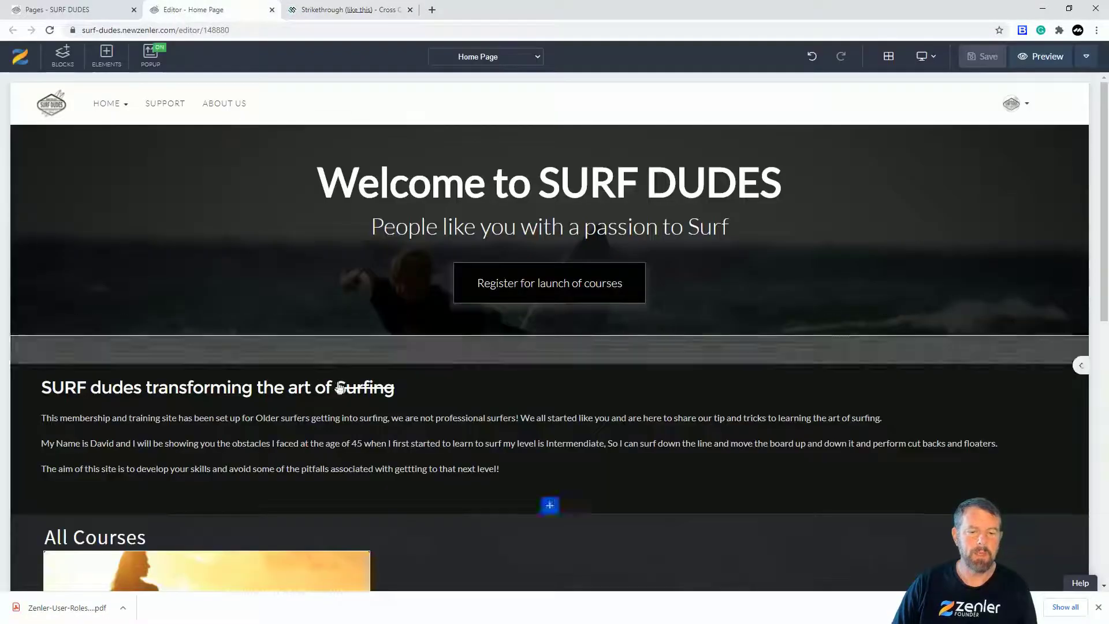
pyautogui.click(404, 391)
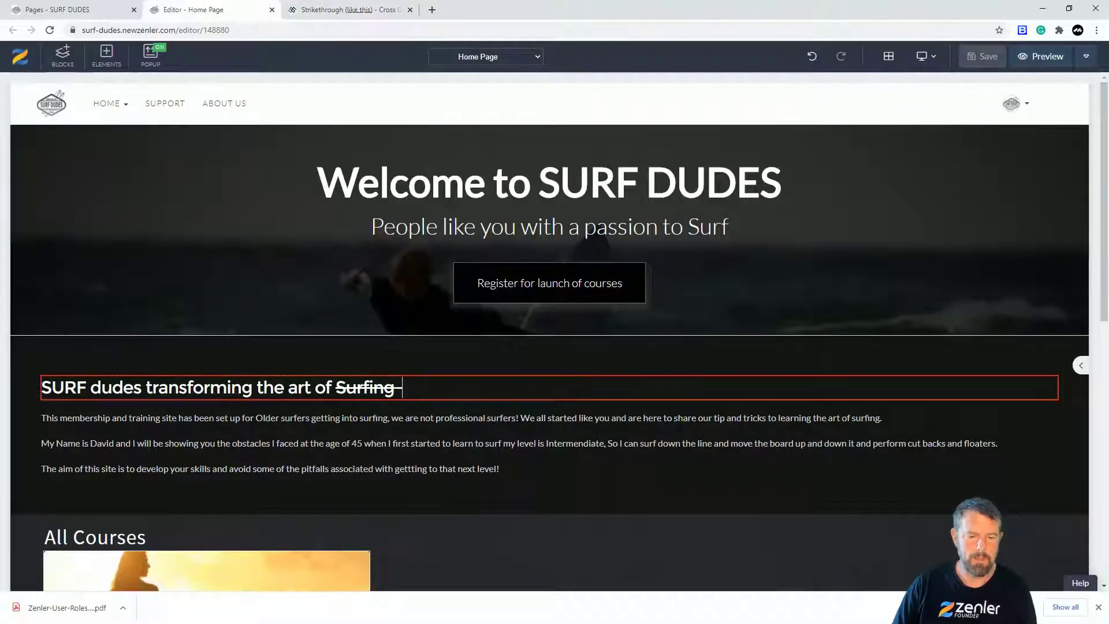
pyautogui.click(133, 421)
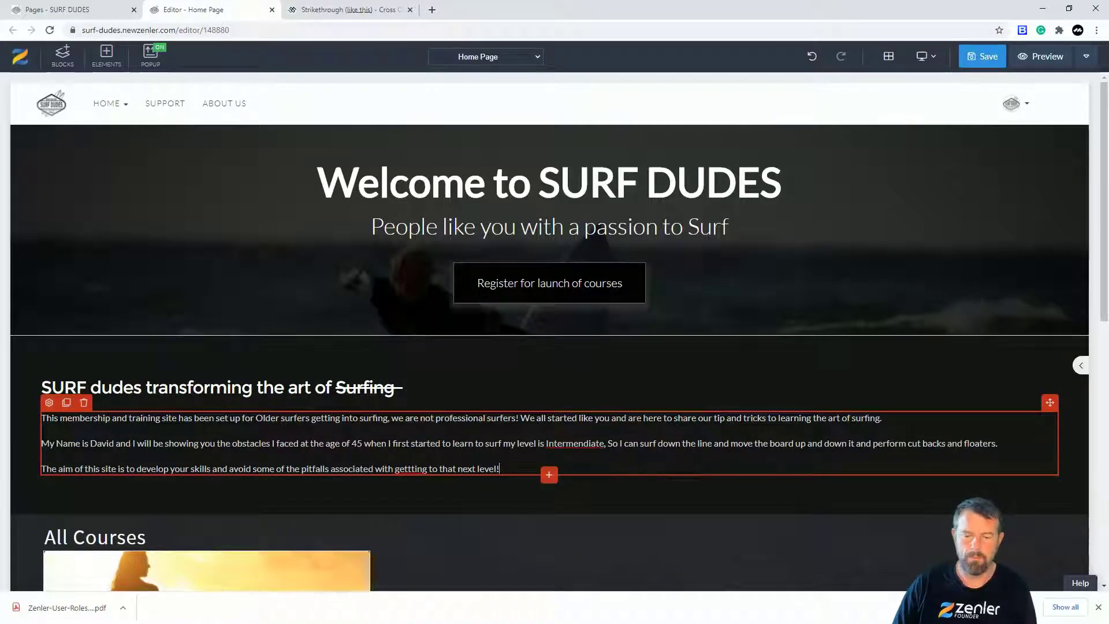
pyautogui.press('Return')
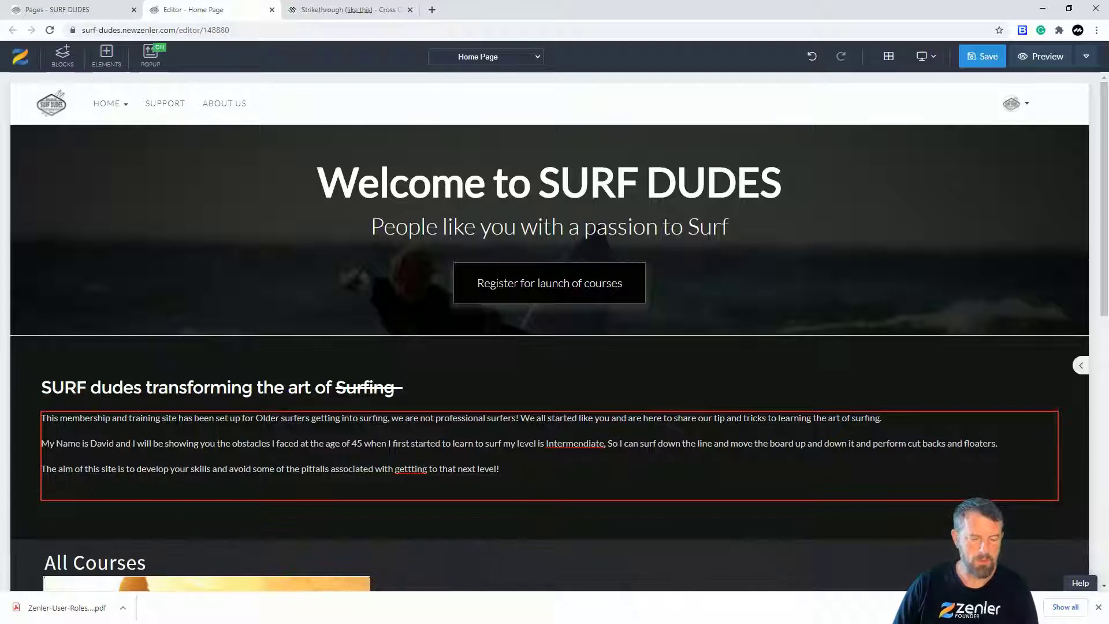
pyautogui.write('Strike Through Text')
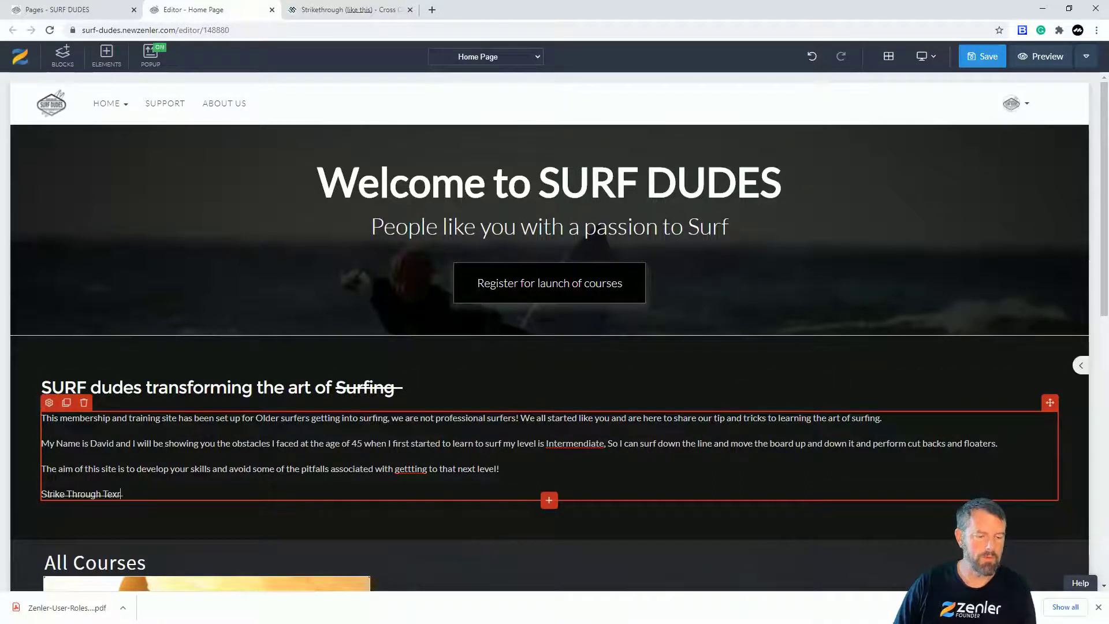
# Step: Return to the search results, open the PiliApp strikethrough text generator and replace its sample text with "Testing strike"
pyautogui.click(347, 9)
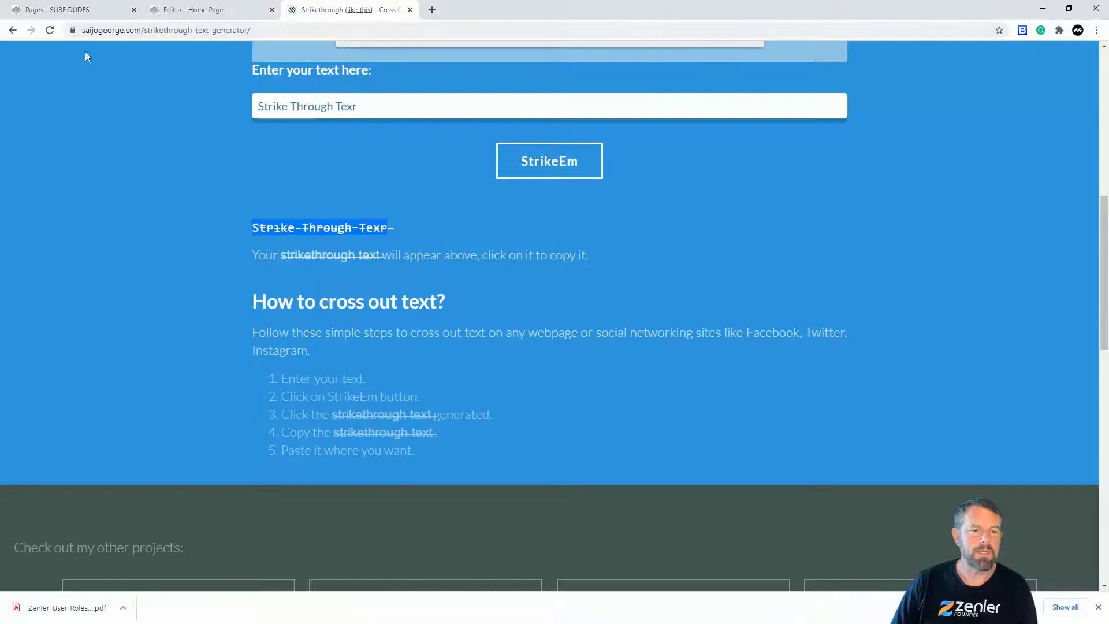
pyautogui.click(12, 31)
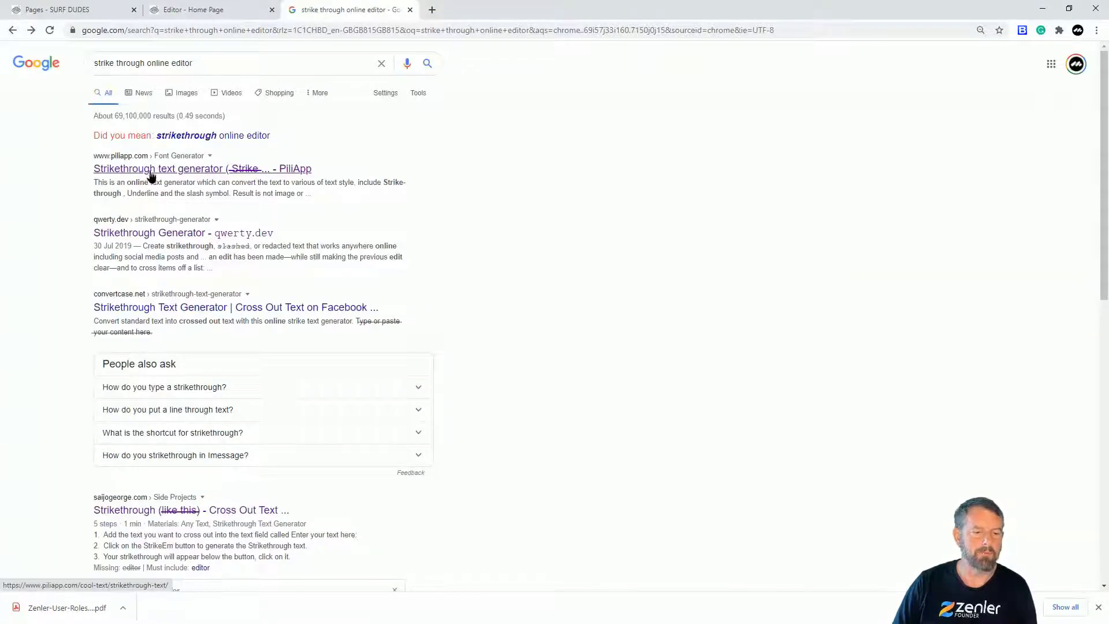
pyautogui.click(151, 169)
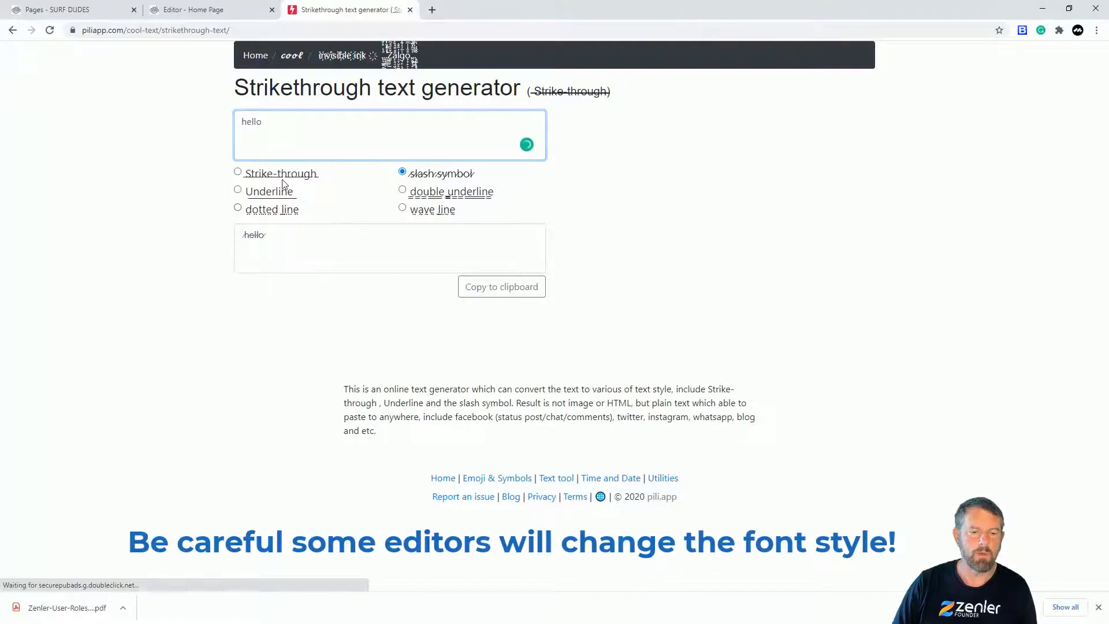
pyautogui.moveTo(274, 122); pyautogui.dragTo(235, 128)
pyautogui.write('Te')
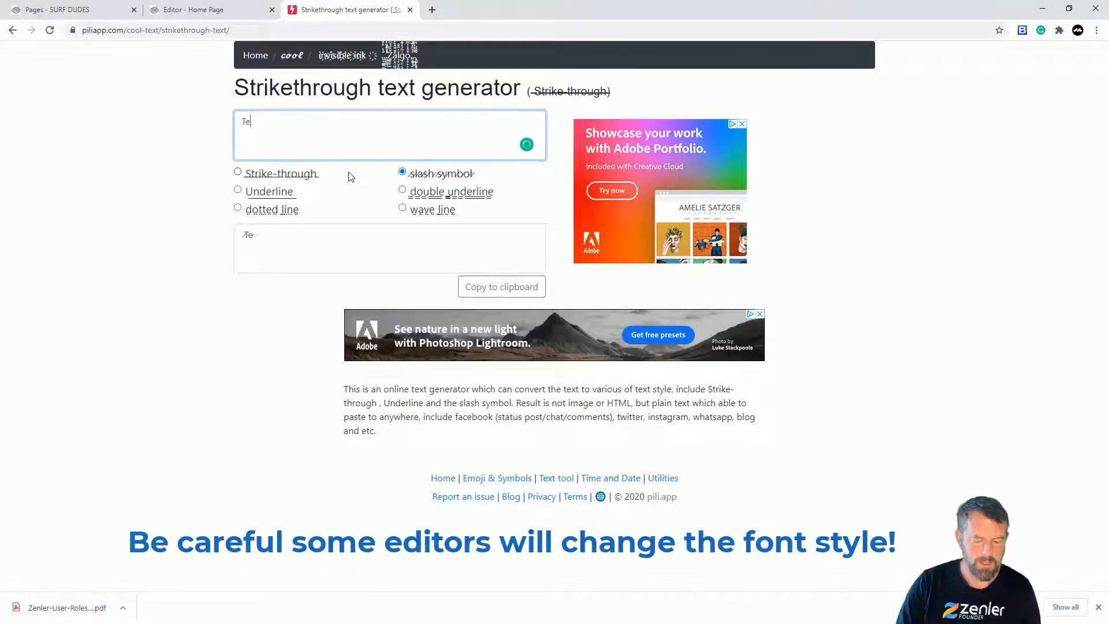
pyautogui.write('sting strike')
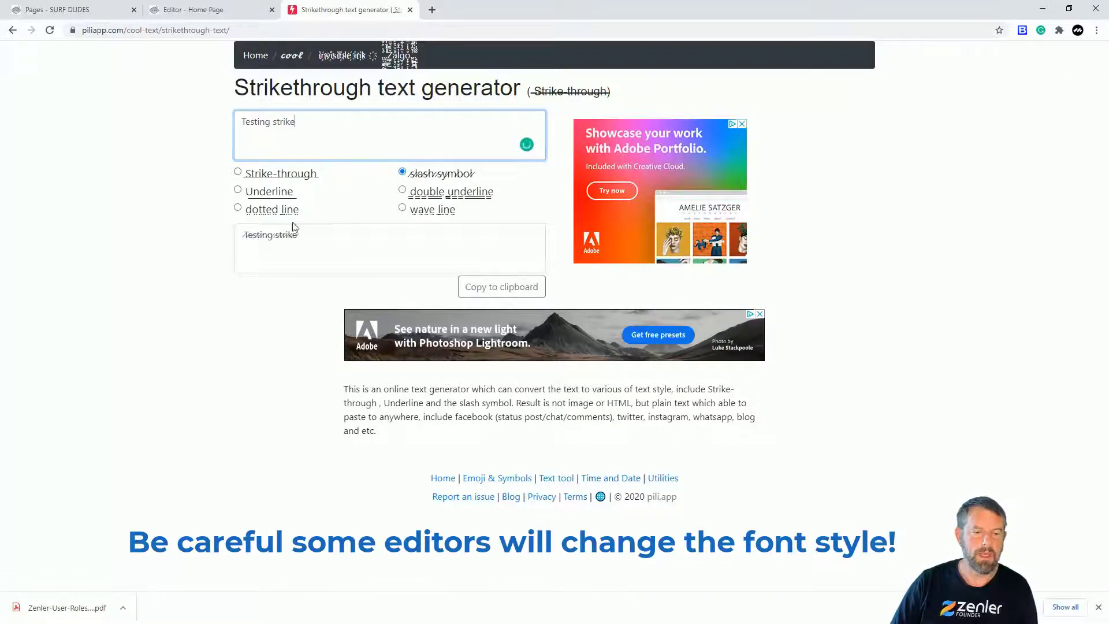
# Step: Try the underline, dotted line and strike-through styles, choose the slash symbol style and copy the generated text
pyautogui.click(238, 191)
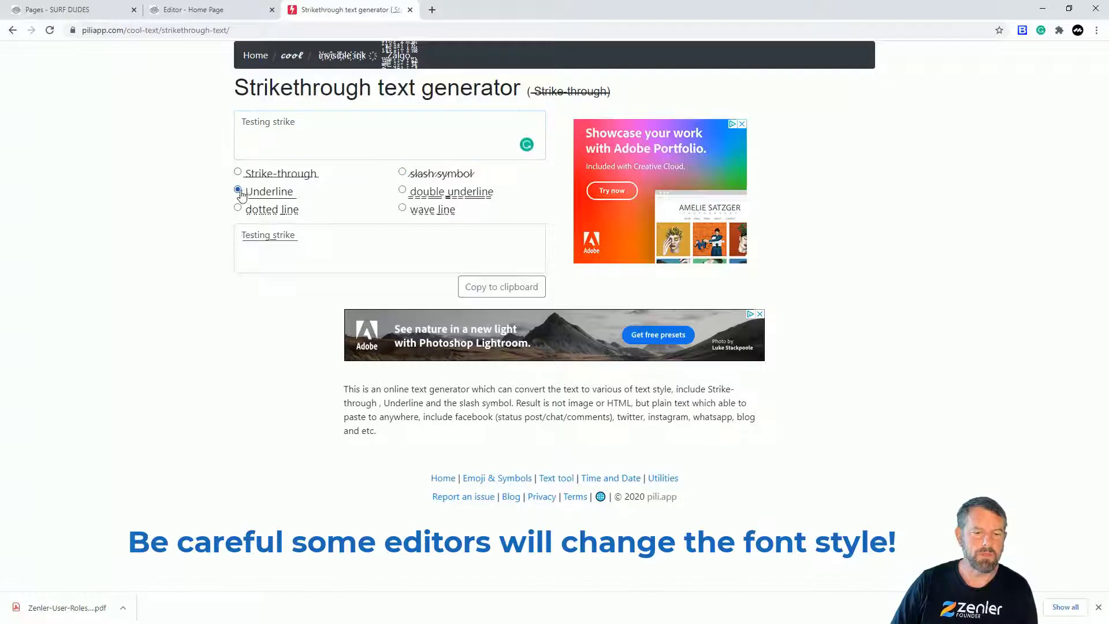
pyautogui.click(237, 208)
pyautogui.click(237, 173)
pyautogui.click(402, 172)
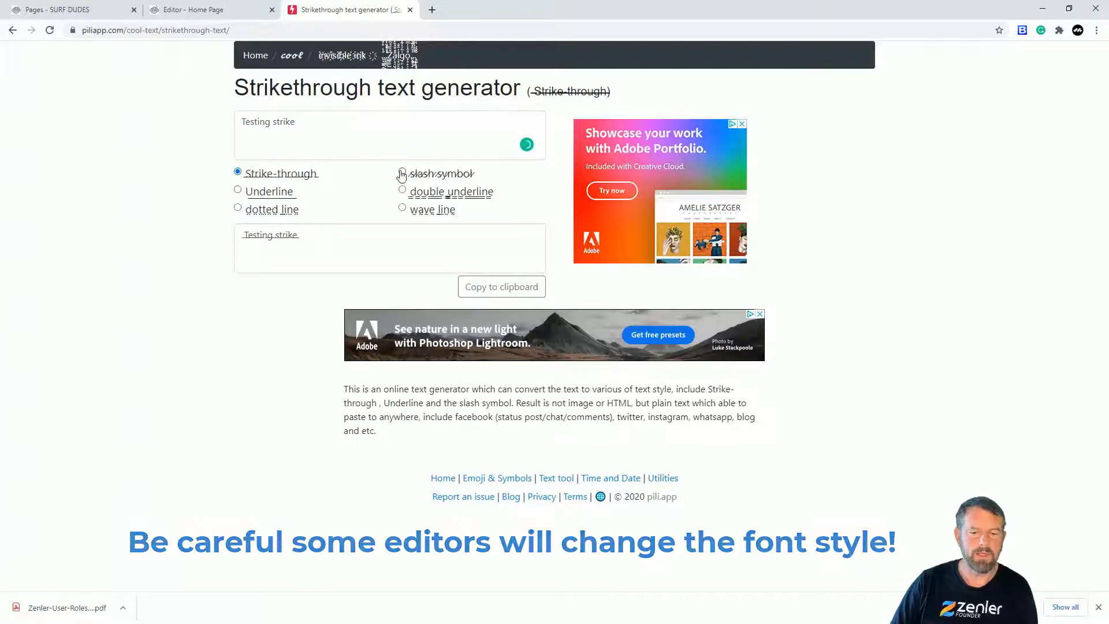
pyautogui.click(322, 242)
pyautogui.click(471, 285)
# Step: Paste the slash-styled "Testing strike" on a new line below "Strike Through Texr" in the home page editor
pyautogui.click(184, 13)
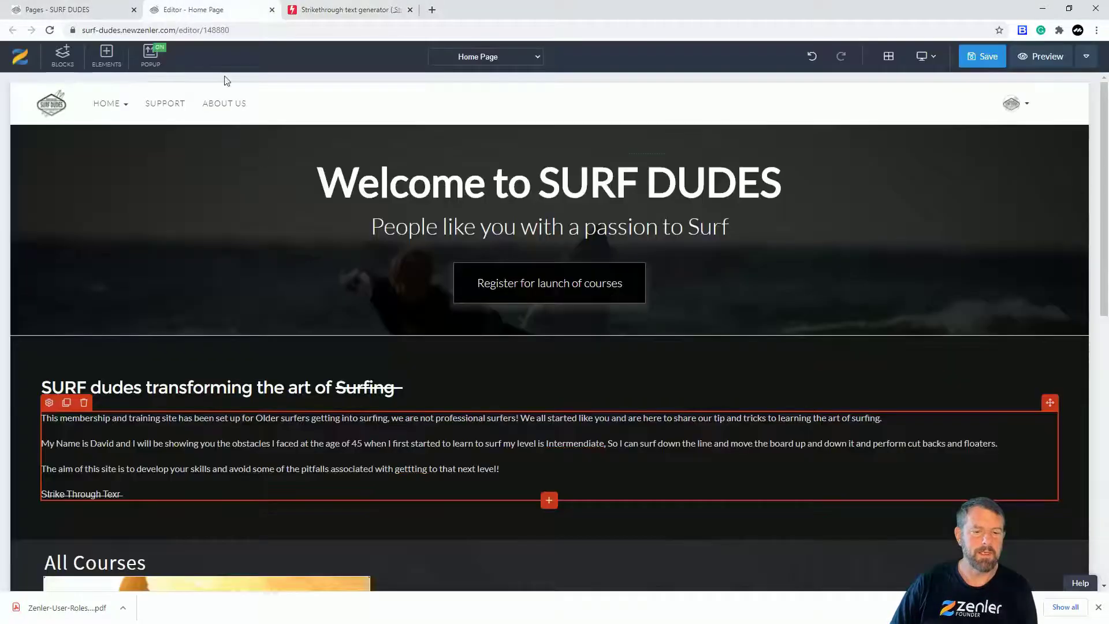
pyautogui.click(158, 493)
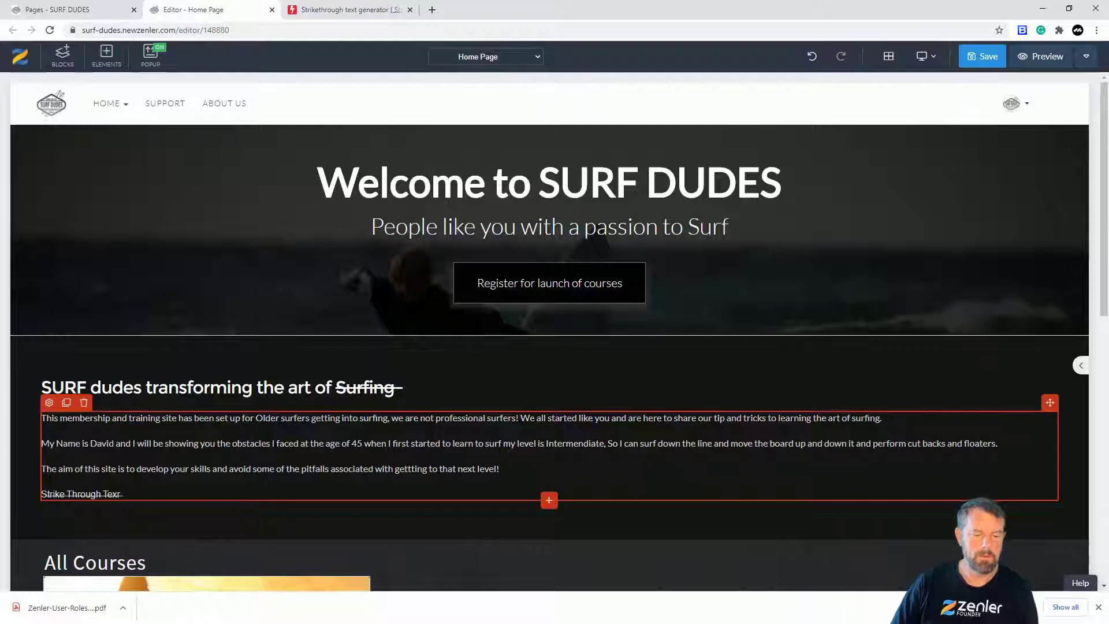
pyautogui.press('Return')
pyautogui.hotkey('ctrl', 'v')
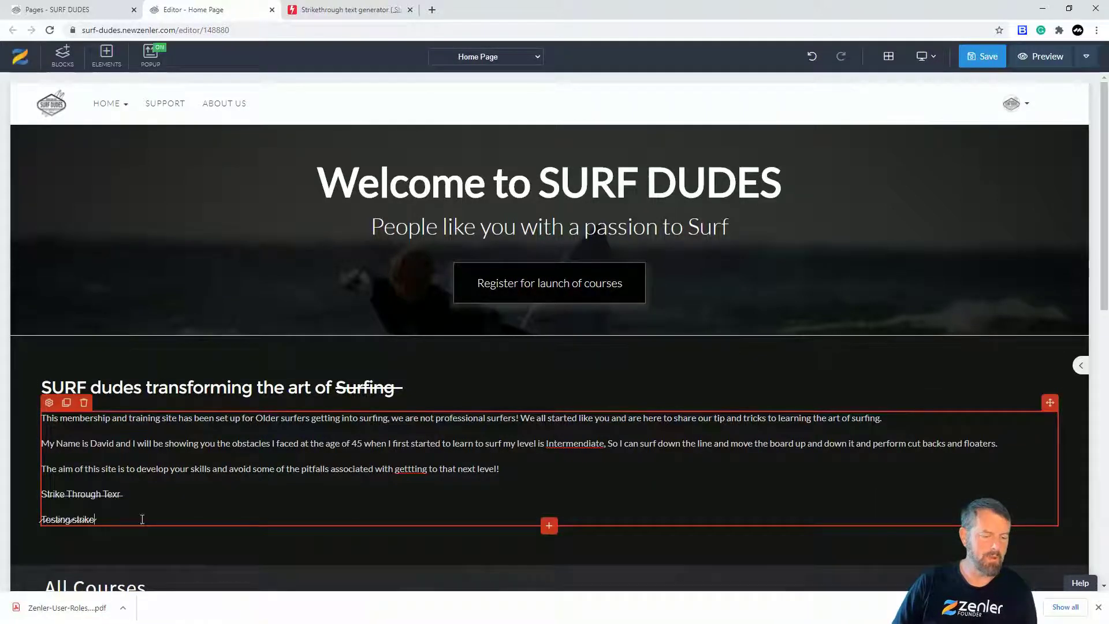
# Step: Convert "Testing strike" to the double underline style, copy it and paste it as a new last line of the home page's paragraph block
pyautogui.click(321, 12)
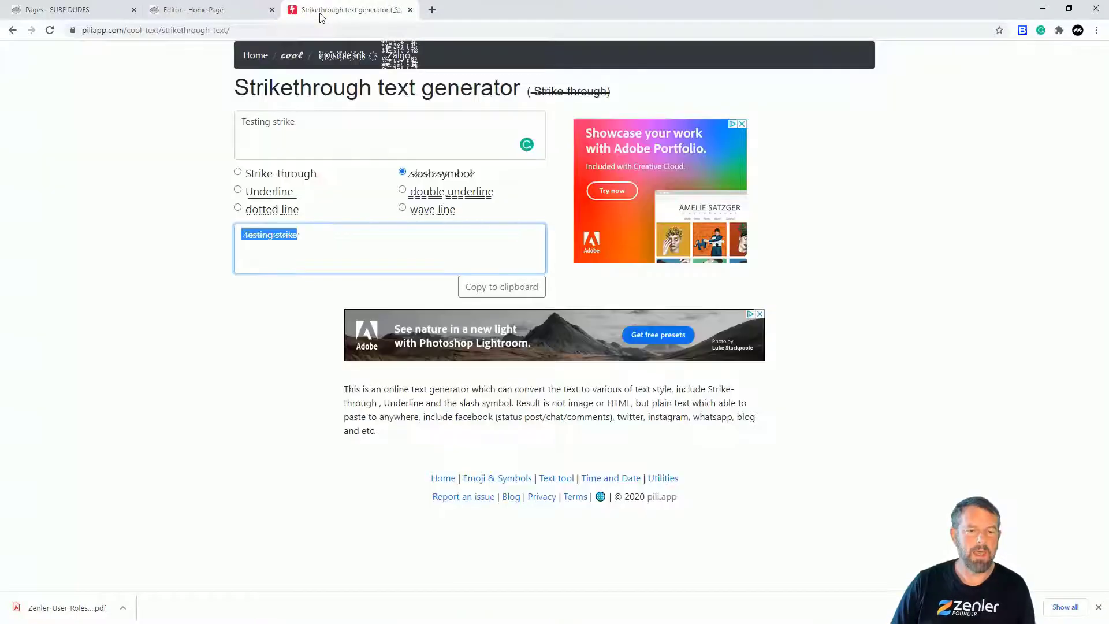
pyautogui.click(402, 190)
pyautogui.click(319, 255)
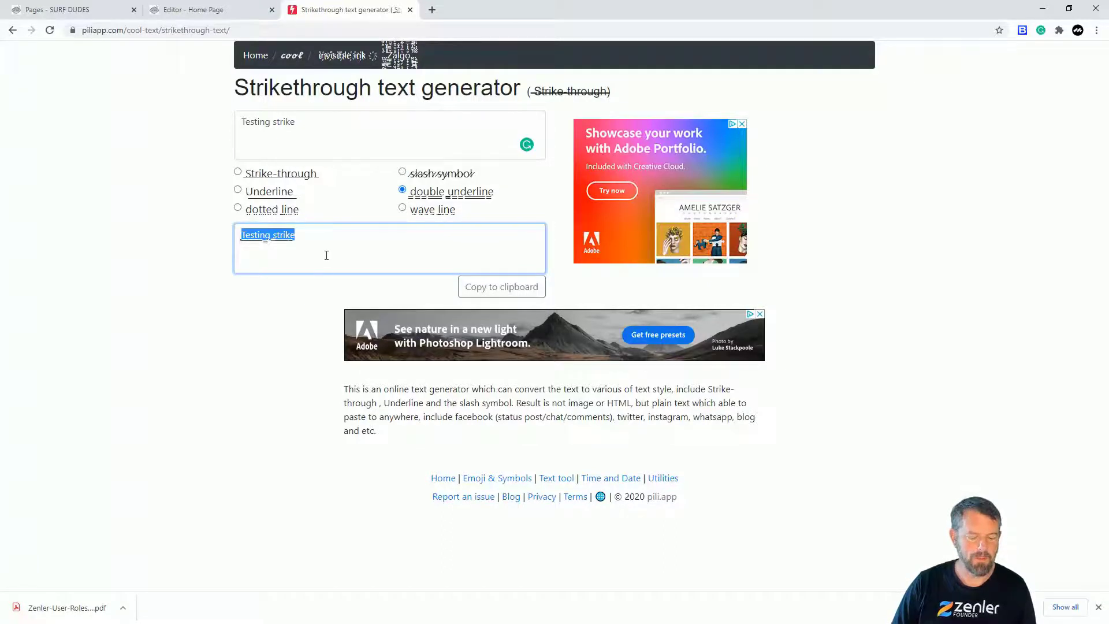
pyautogui.click(107, 12)
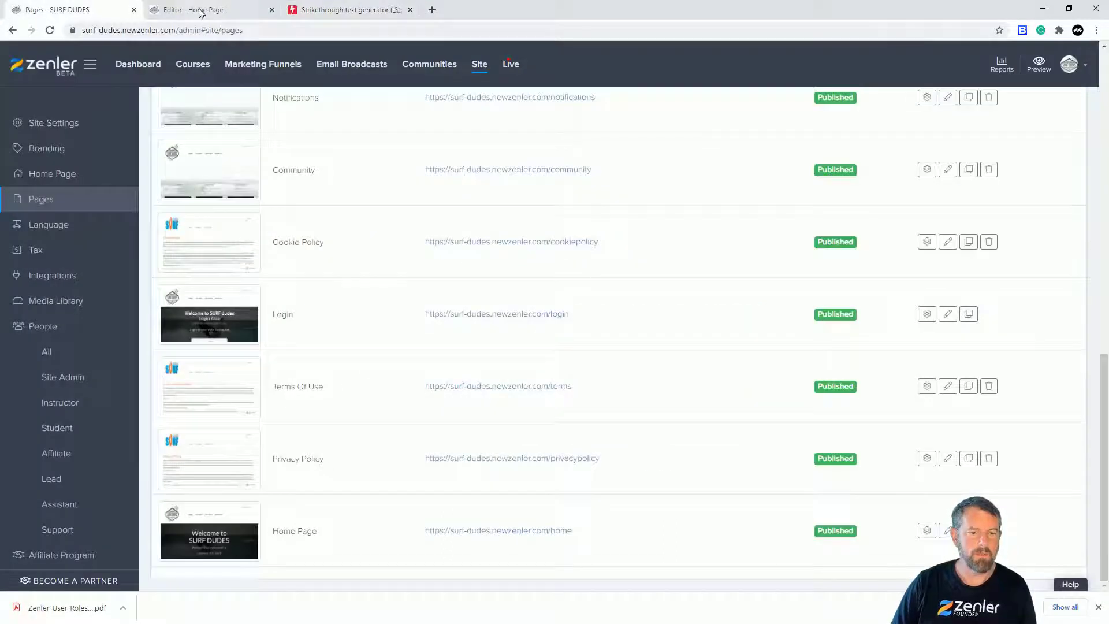
pyautogui.click(201, 12)
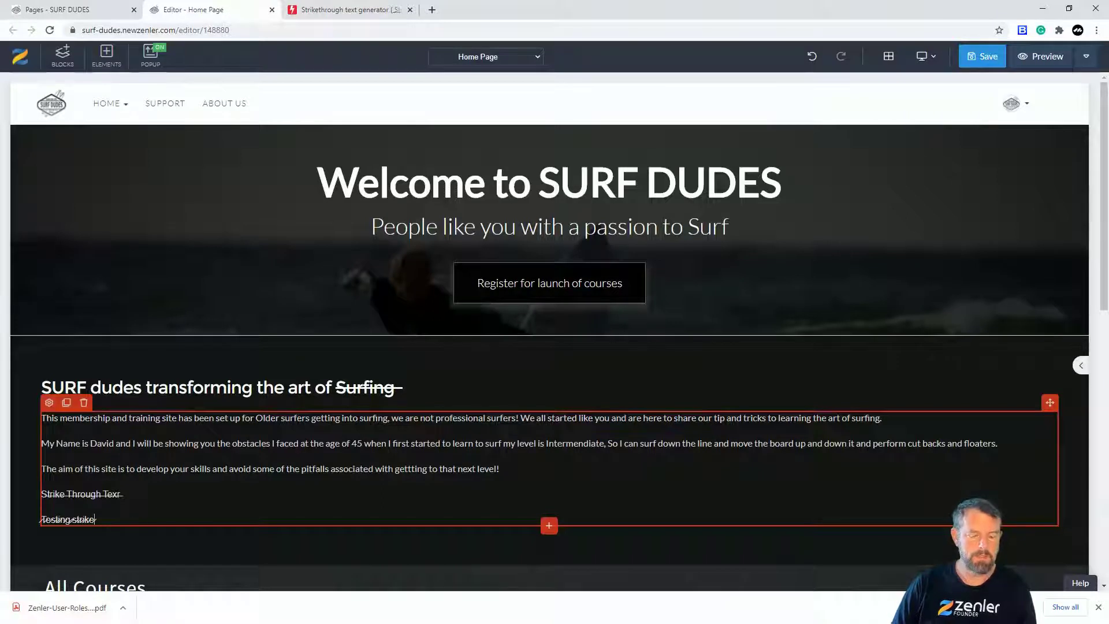
pyautogui.press('Return')
pyautogui.hotkey('ctrl', 'v')
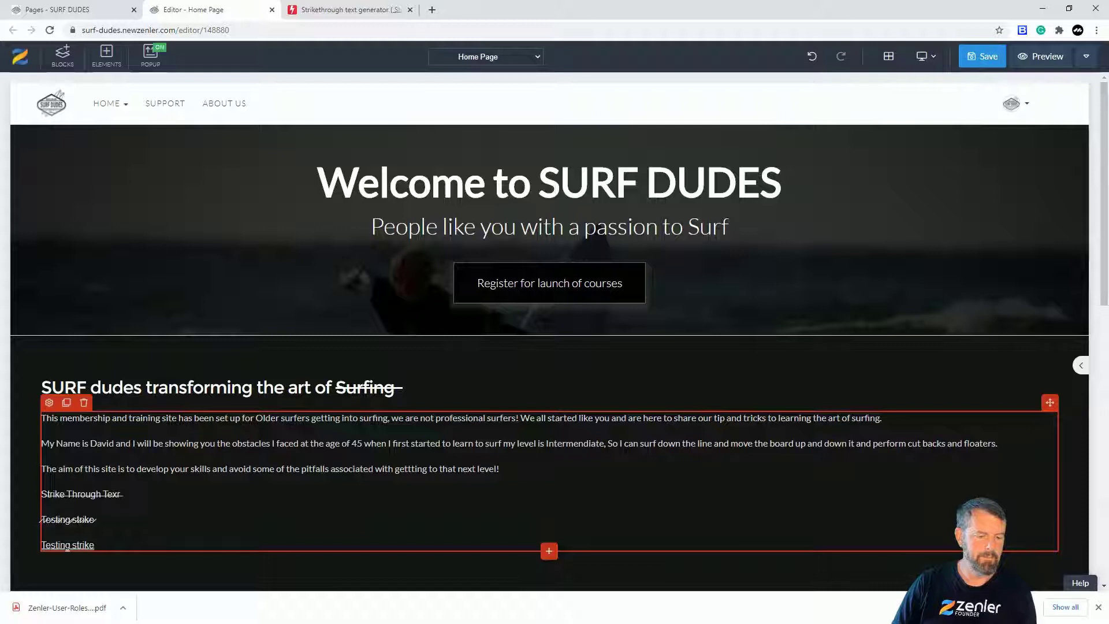
# Step: Apply strikethrough to "develop your skills and avoid some of the pitfalls associated with gettting to that next level!" in the third paragraph
pyautogui.moveTo(499, 468); pyautogui.dragTo(136, 469)
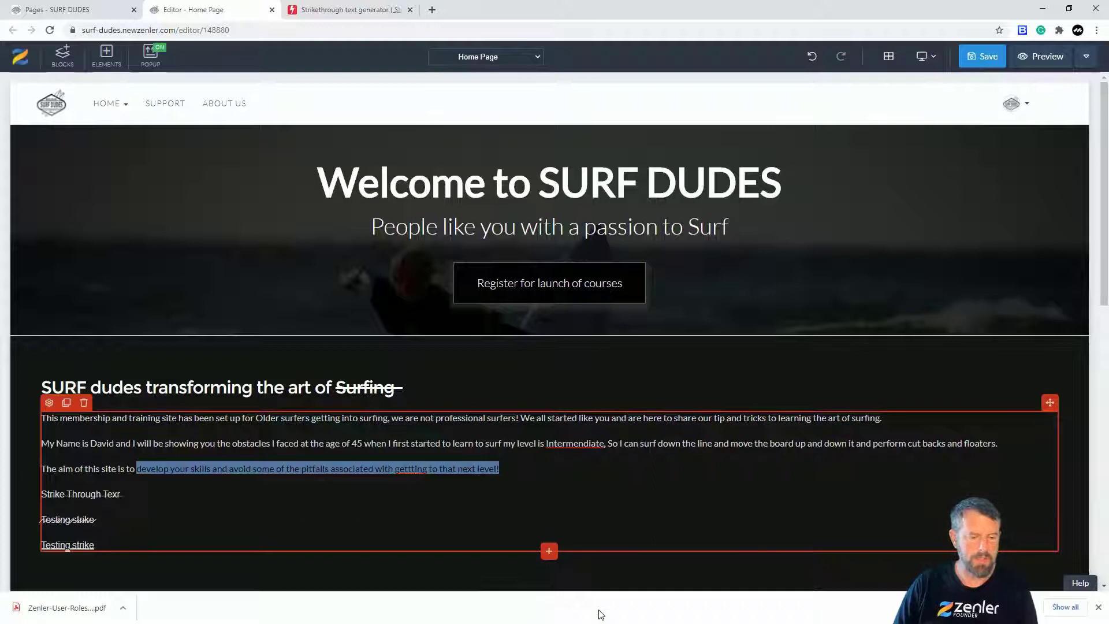
pyautogui.hotkey('ctrl', 's')
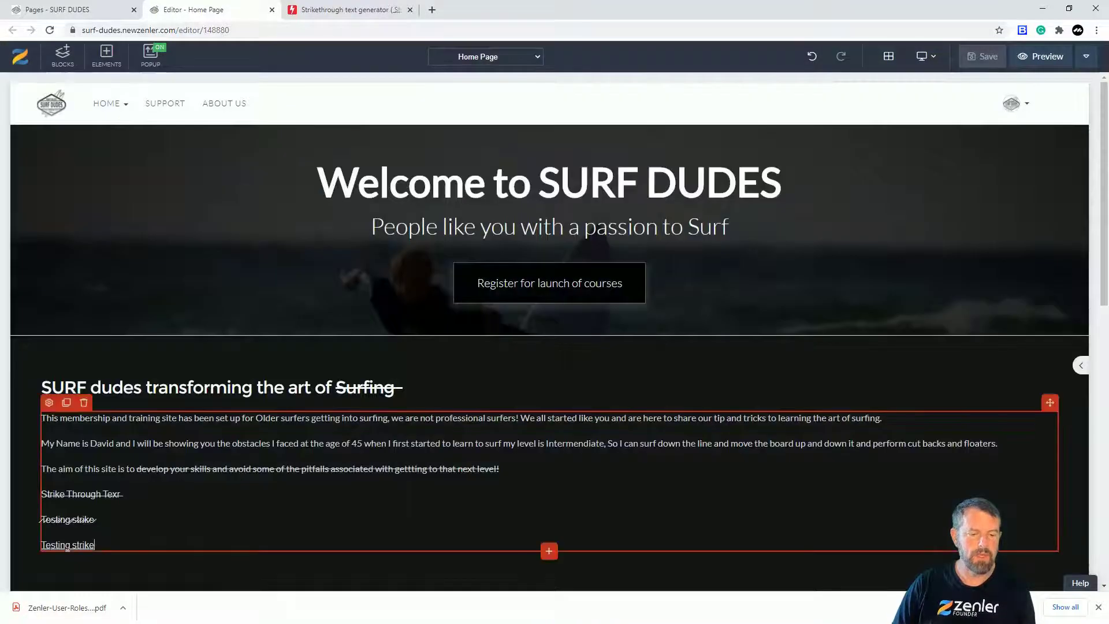
pyautogui.click(94, 545)
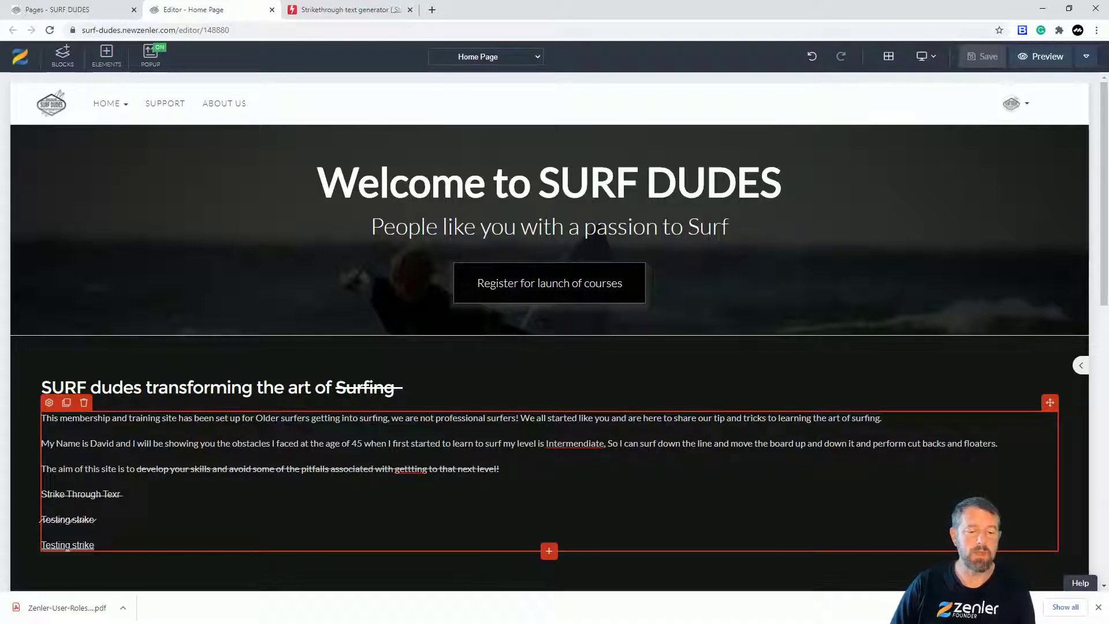
# Step: Add a Custom HTML element below the home page's paragraph block
pyautogui.scroll(-4, 478, 448)
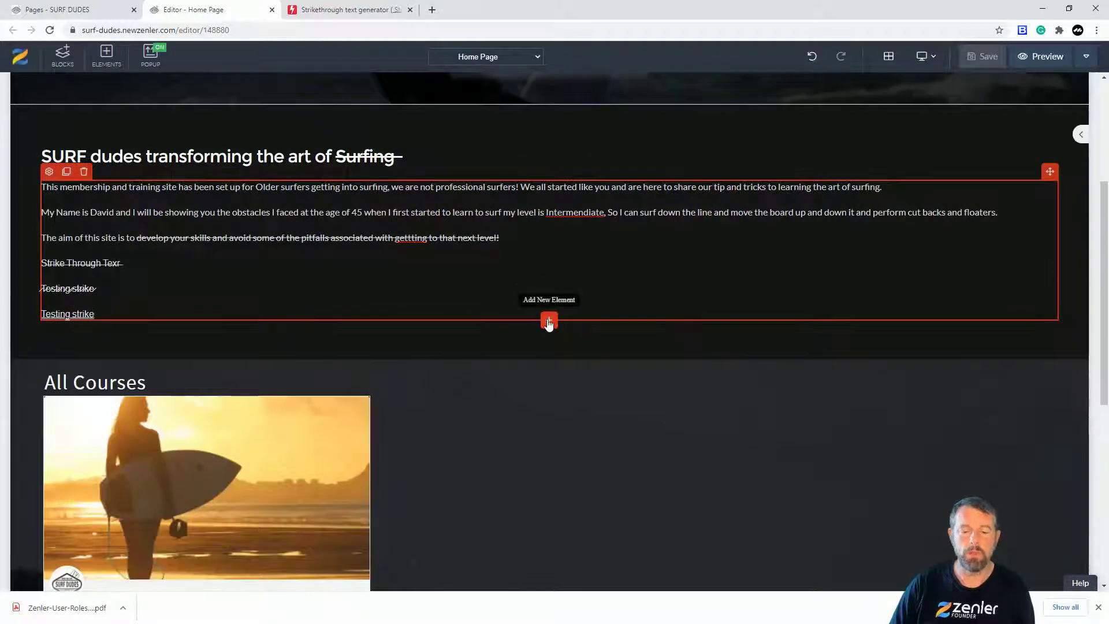
pyautogui.click(548, 321)
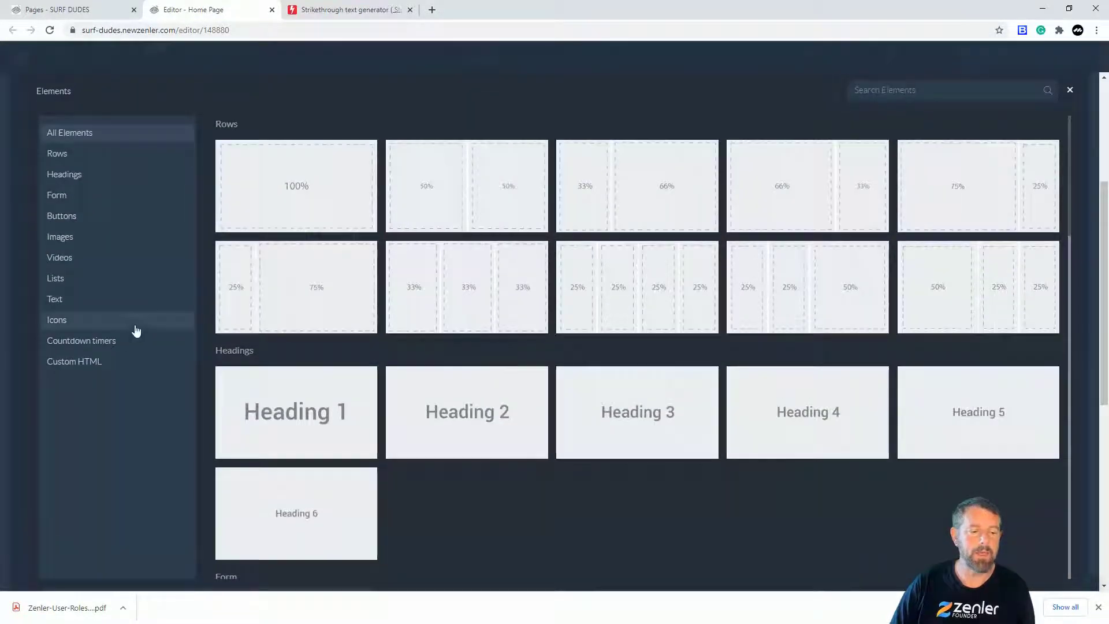
pyautogui.click(84, 364)
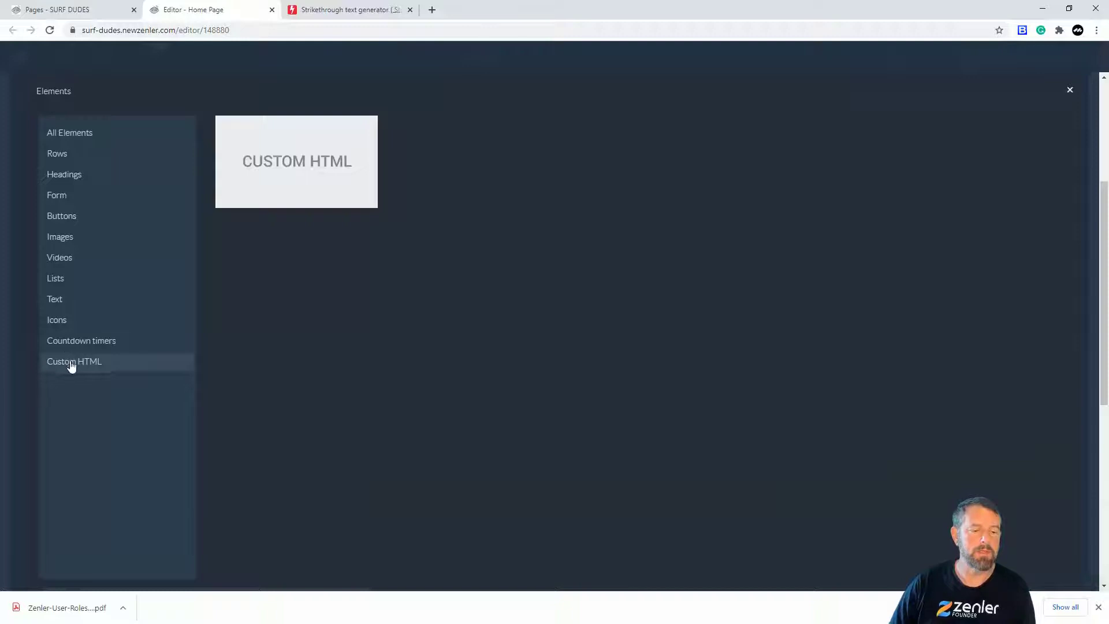
pyautogui.click(292, 172)
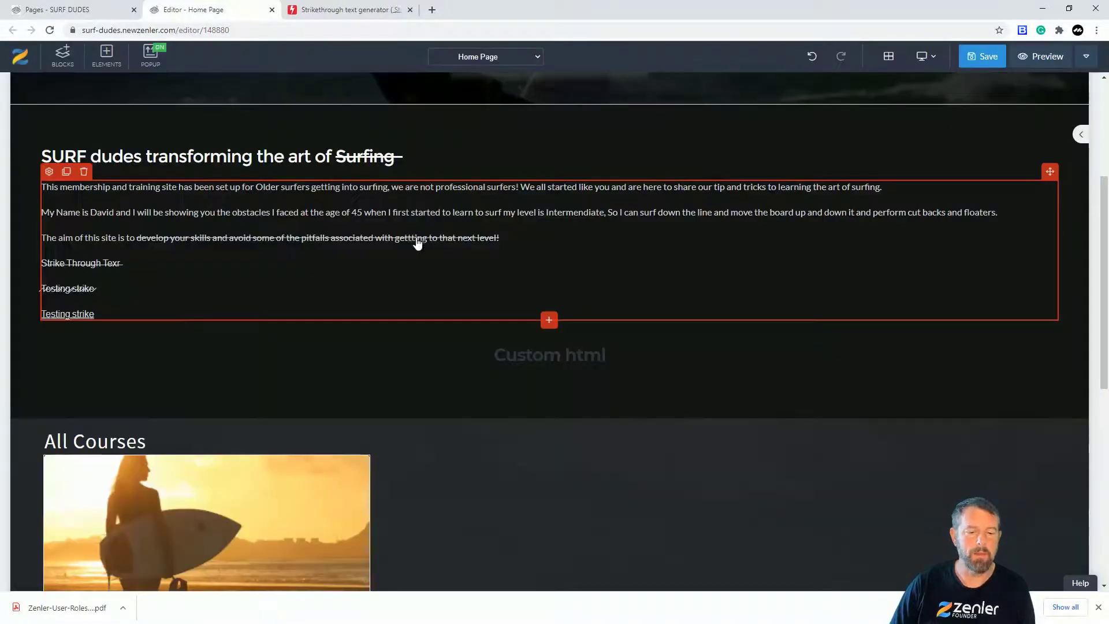
# Step: Replace the Custom HTML element's content with a left-aligned h2 in color #ffffff reading "HTML Testing Strike through"
pyautogui.click(525, 369)
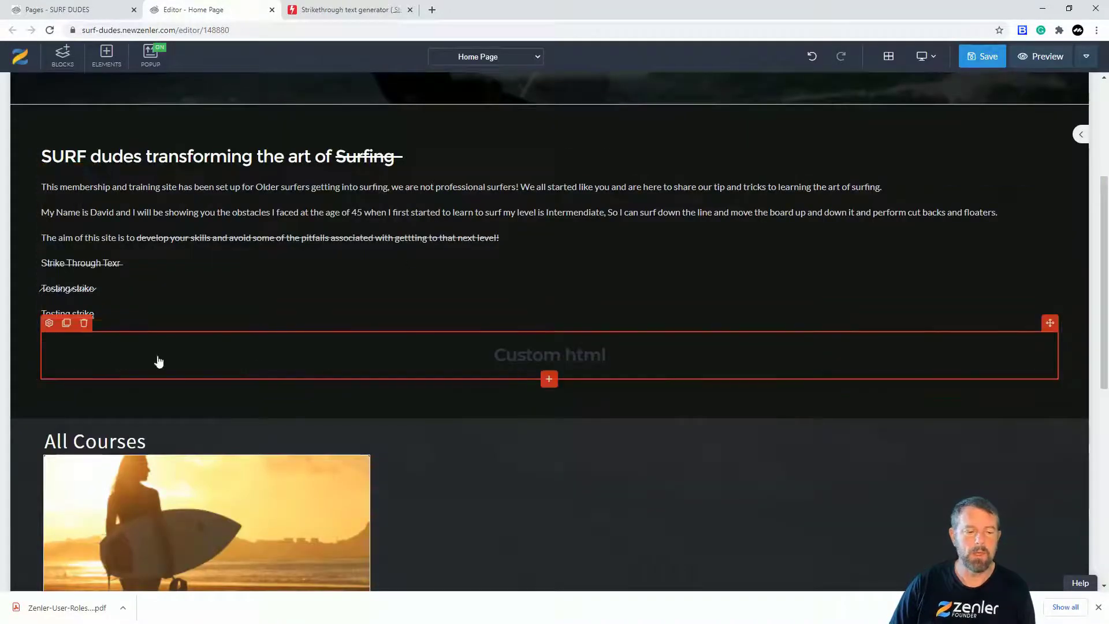
pyautogui.click(49, 324)
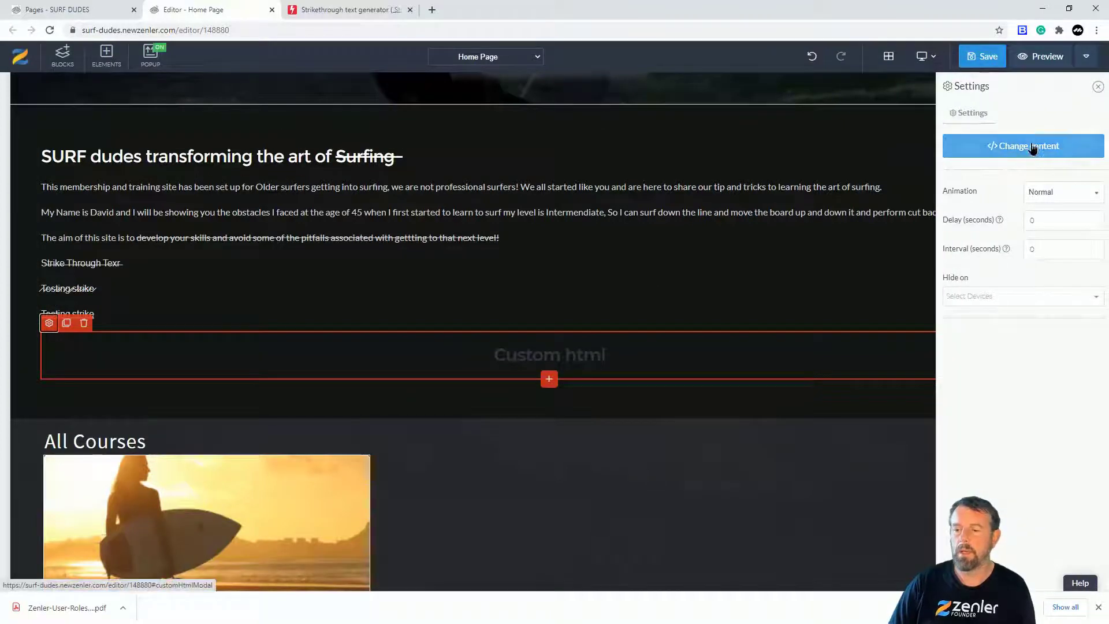
pyautogui.click(1031, 146)
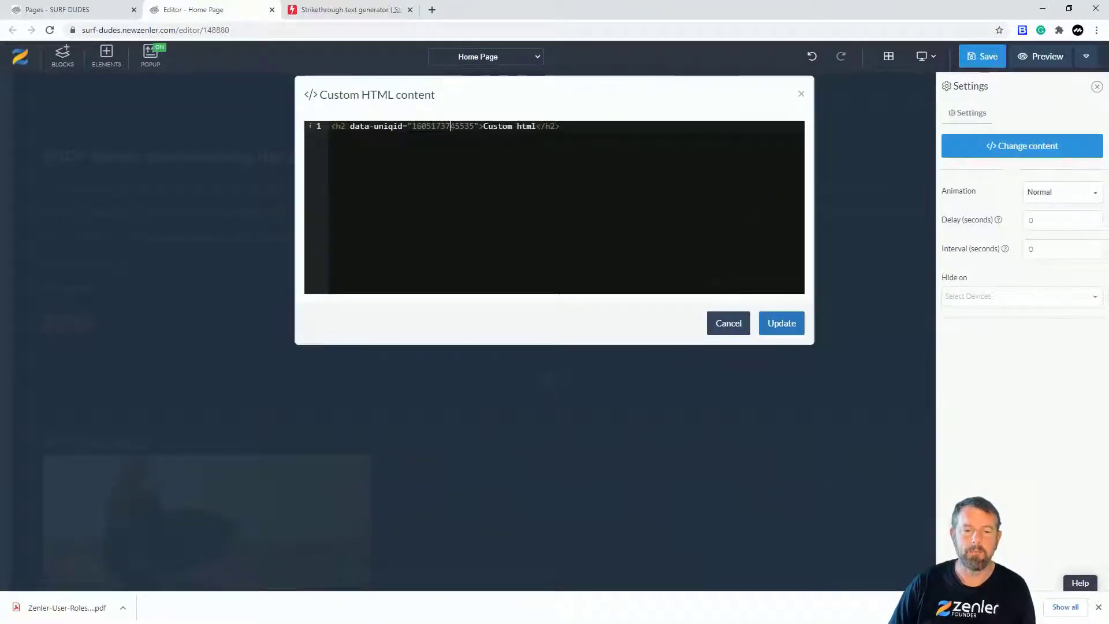
pyautogui.click(450, 126)
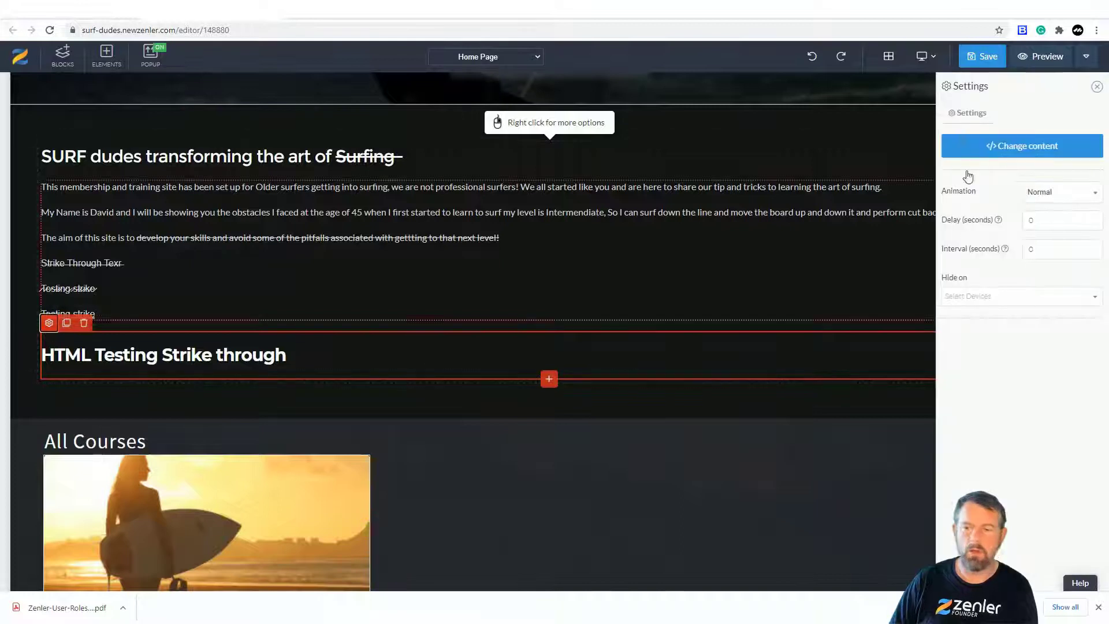
pyautogui.click(1019, 146)
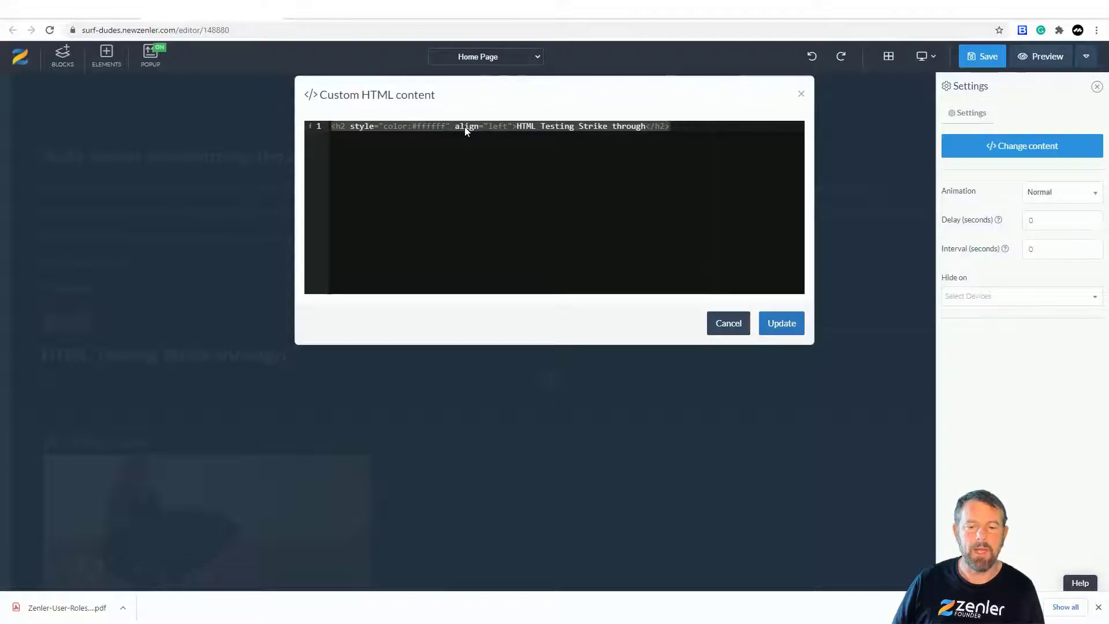
pyautogui.click(781, 324)
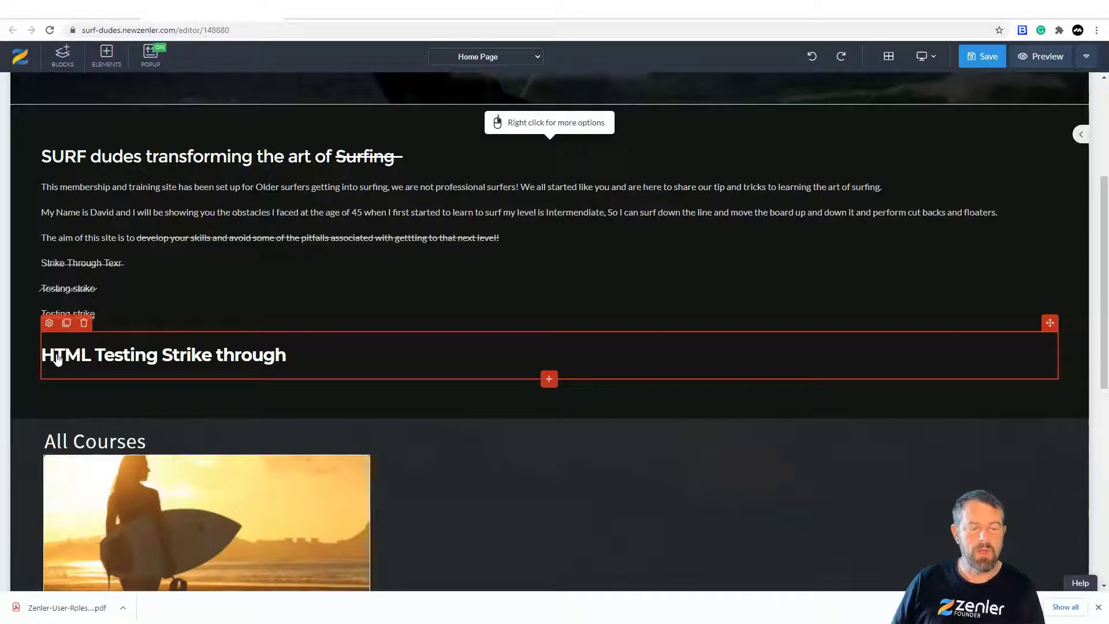
# Step: Wrap the whole "HTML Testing Strike through" heading text in <s></s> tags and update the Custom HTML element
pyautogui.click(49, 322)
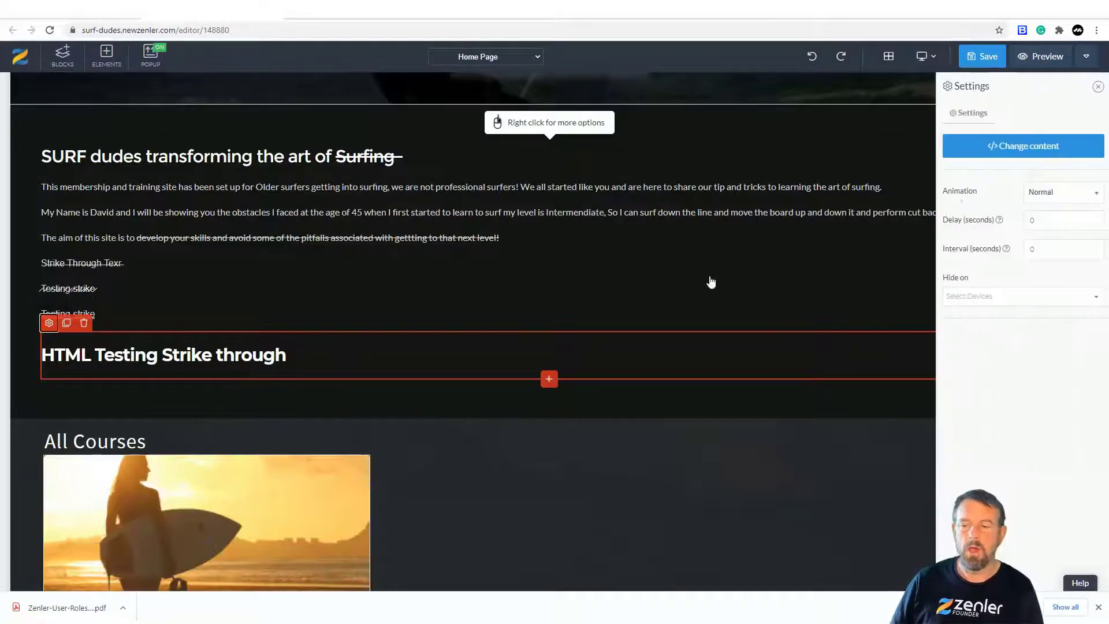
pyautogui.click(1019, 149)
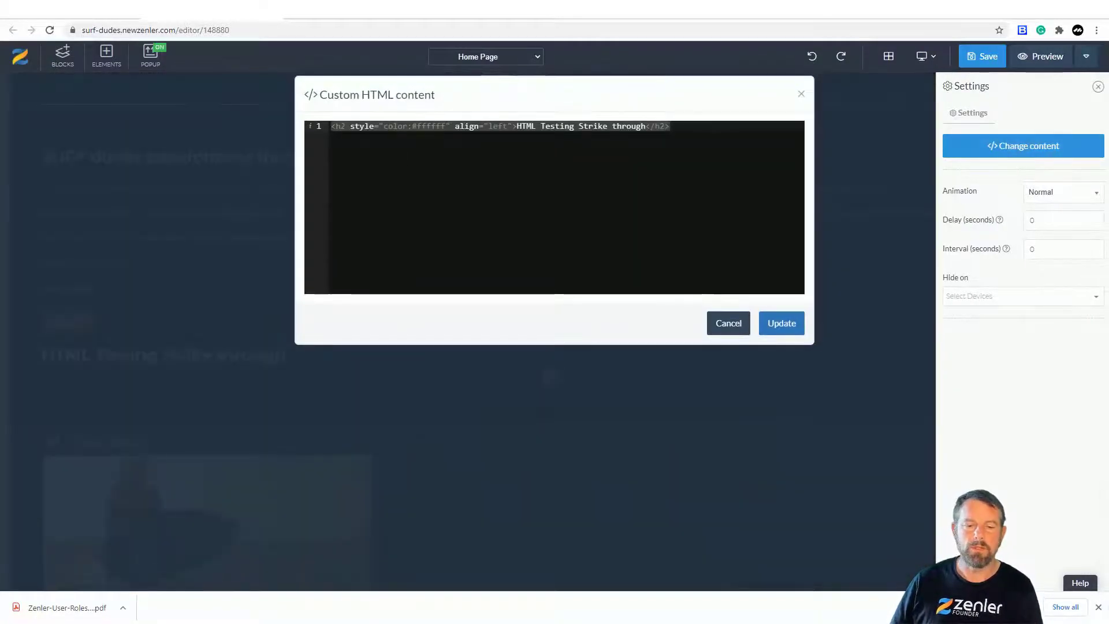
pyautogui.click(521, 127)
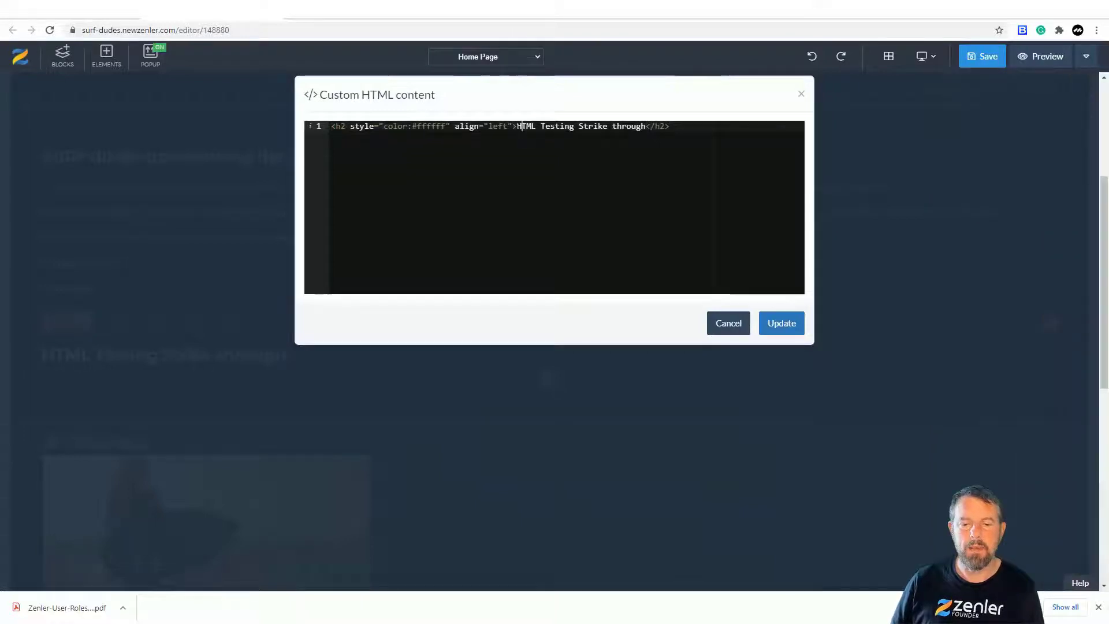
pyautogui.write('<')
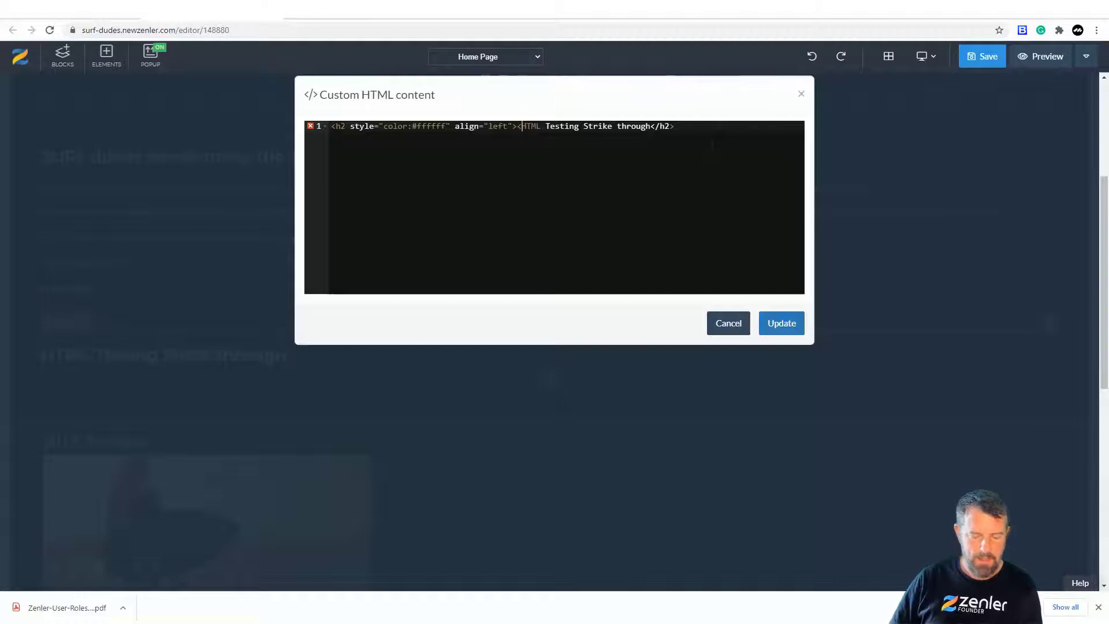
pyautogui.write('s></s>')
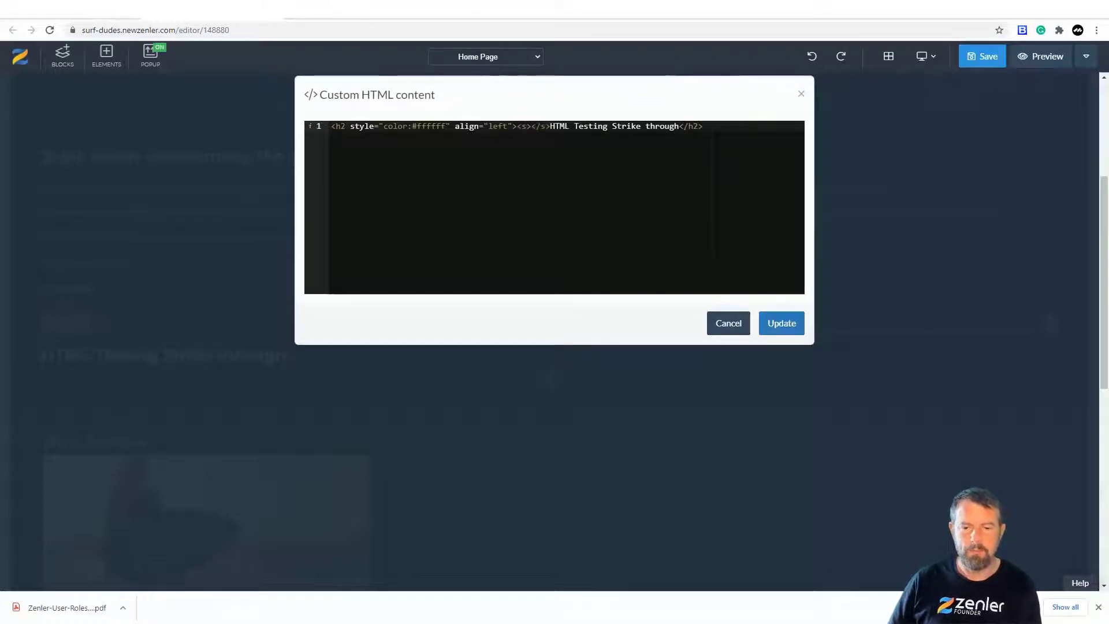
pyautogui.moveTo(549, 126); pyautogui.dragTo(533, 128)
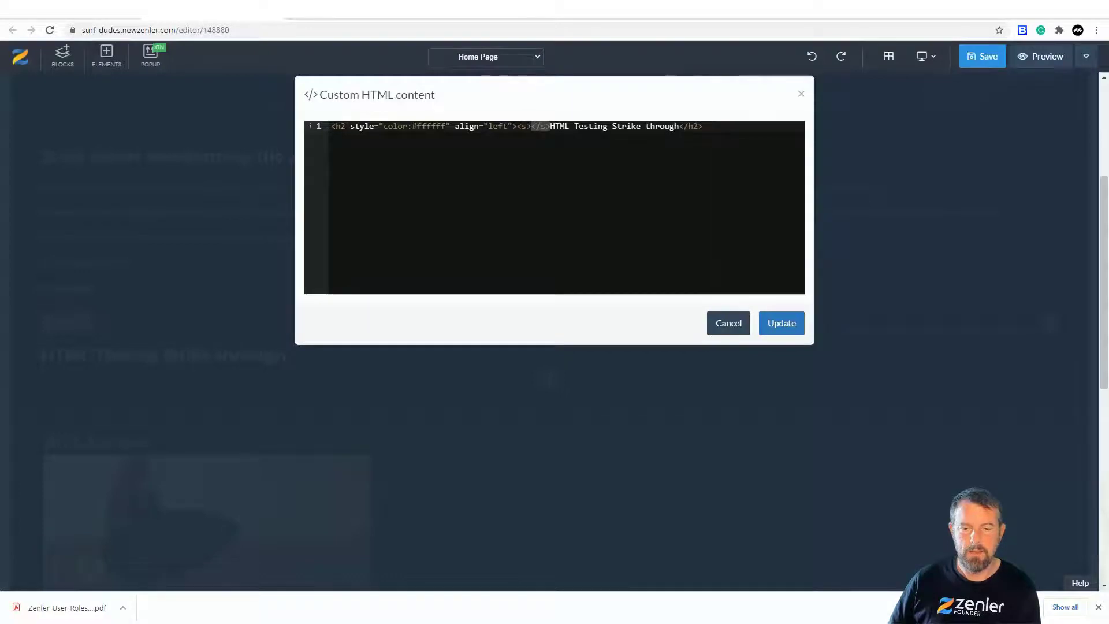
pyautogui.press('BackSpace')
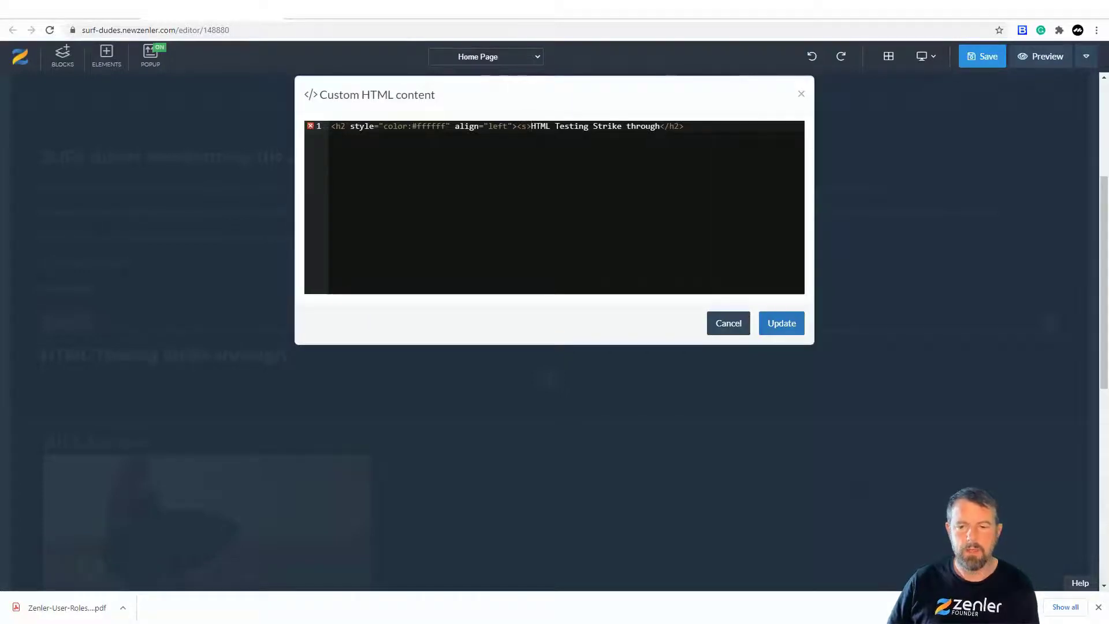
pyautogui.write('</s>')
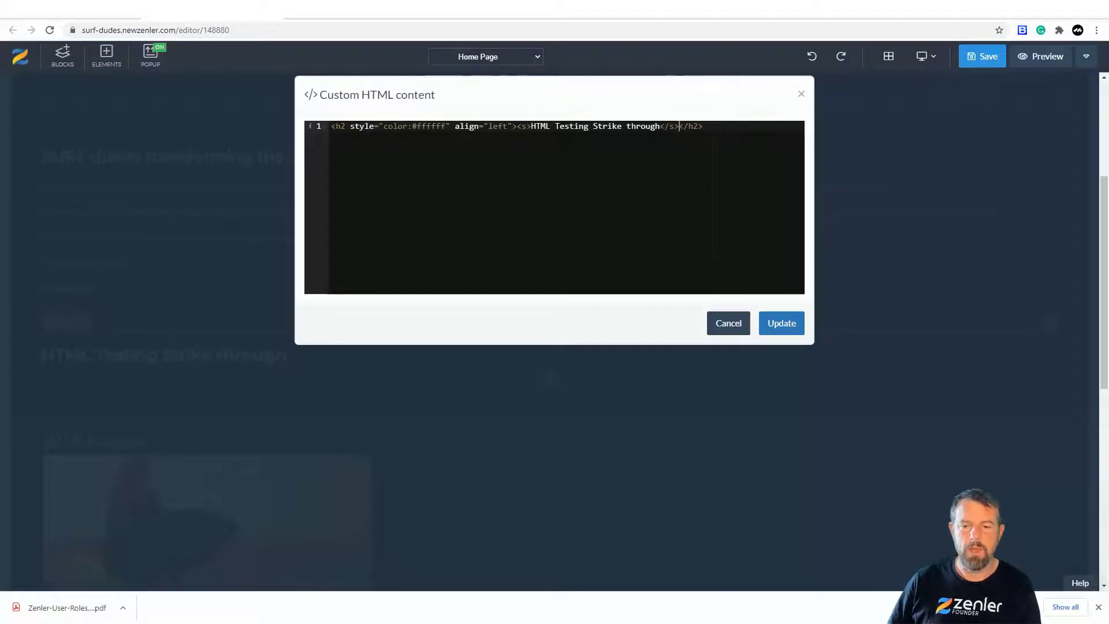
pyautogui.click(783, 324)
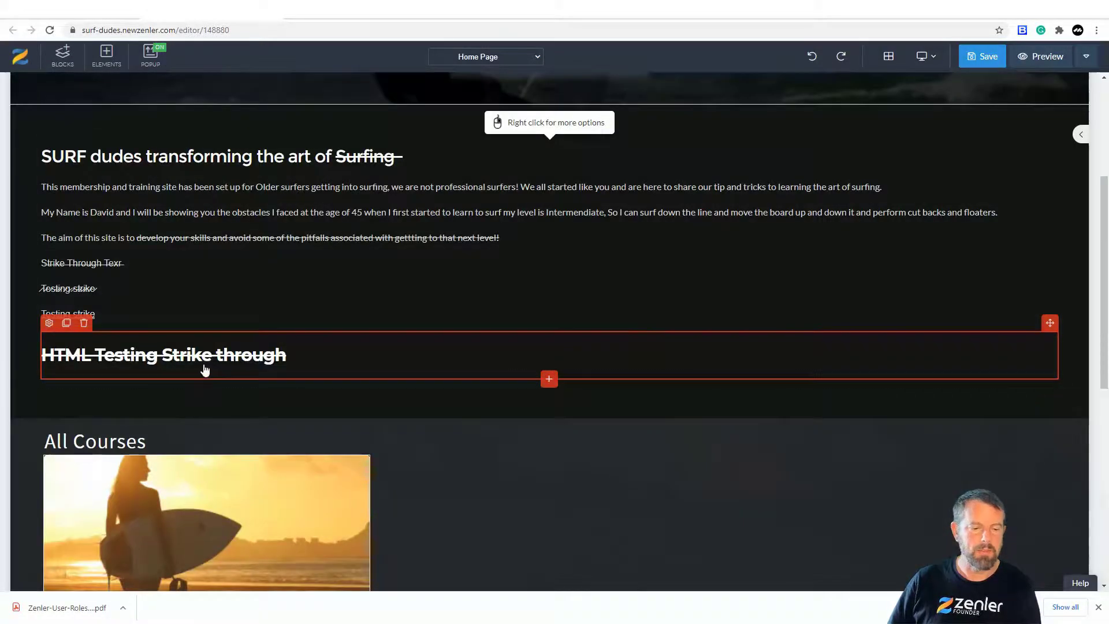
# Step: Move the opening <s> tag in front of "Strike through" so only those words of the HTML heading are struck out
pyautogui.click(49, 323)
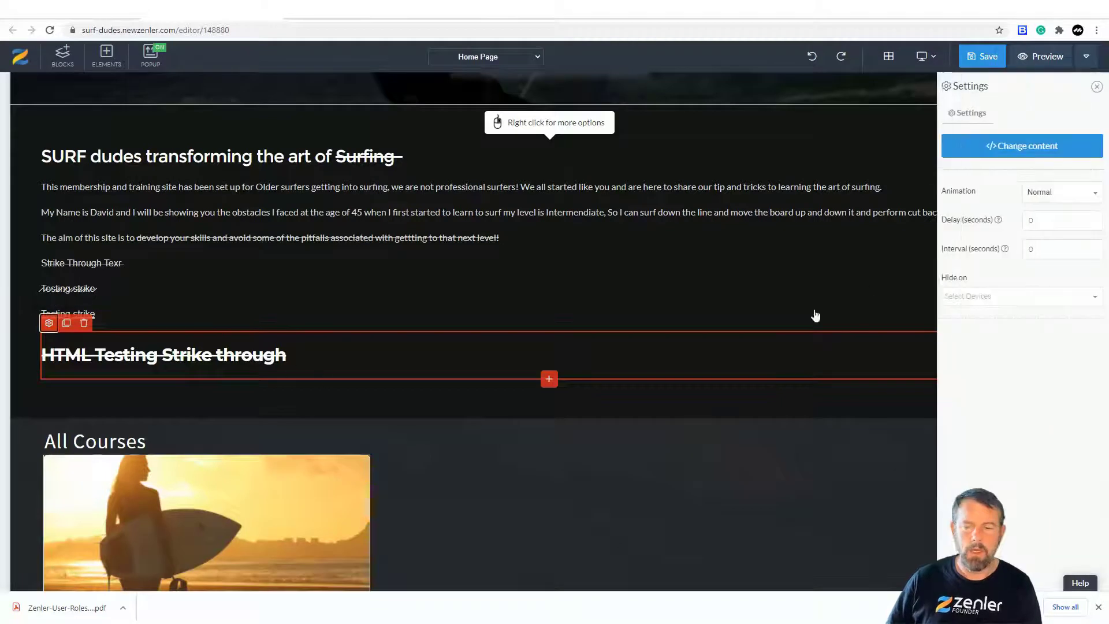
pyautogui.click(1026, 145)
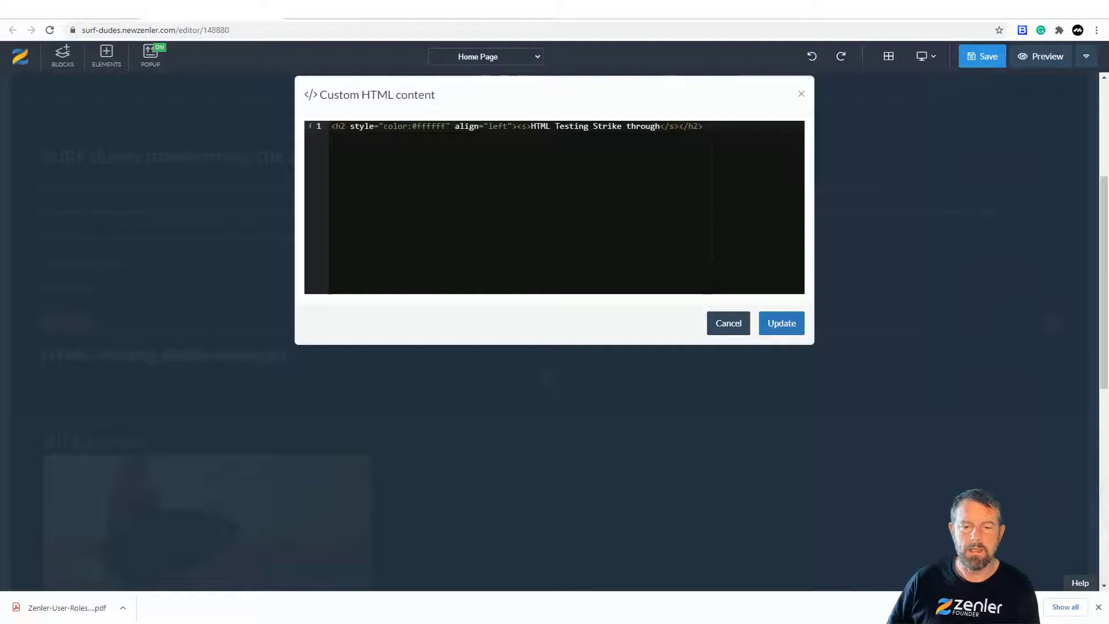
pyautogui.click(522, 125)
pyautogui.press('Delete')
pyautogui.press('Delete')
pyautogui.press('Delete')
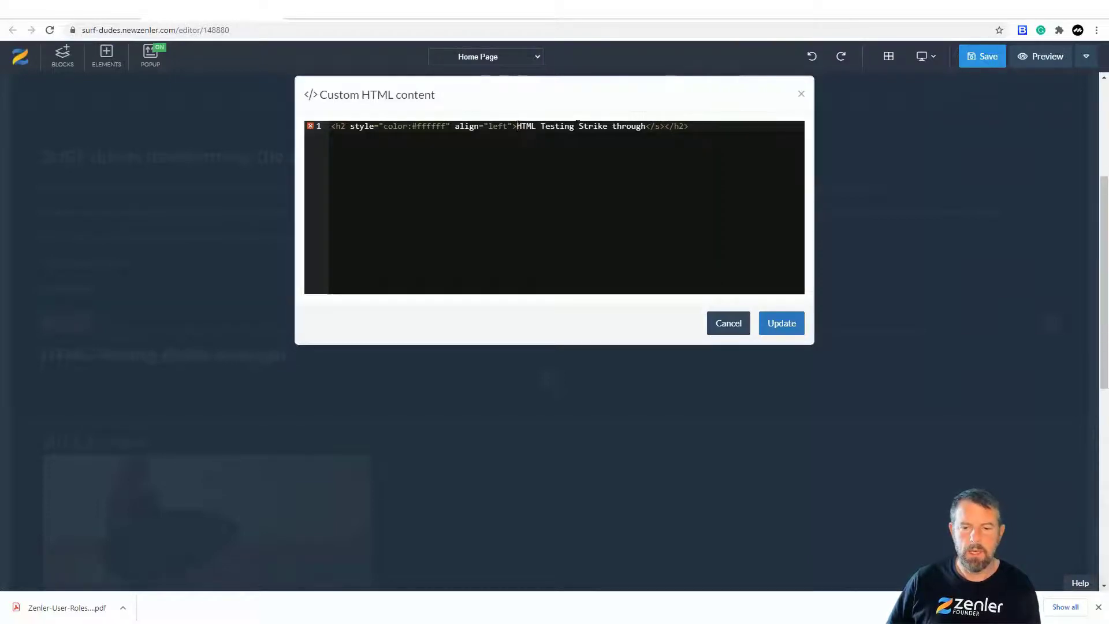
pyautogui.write('<s>')
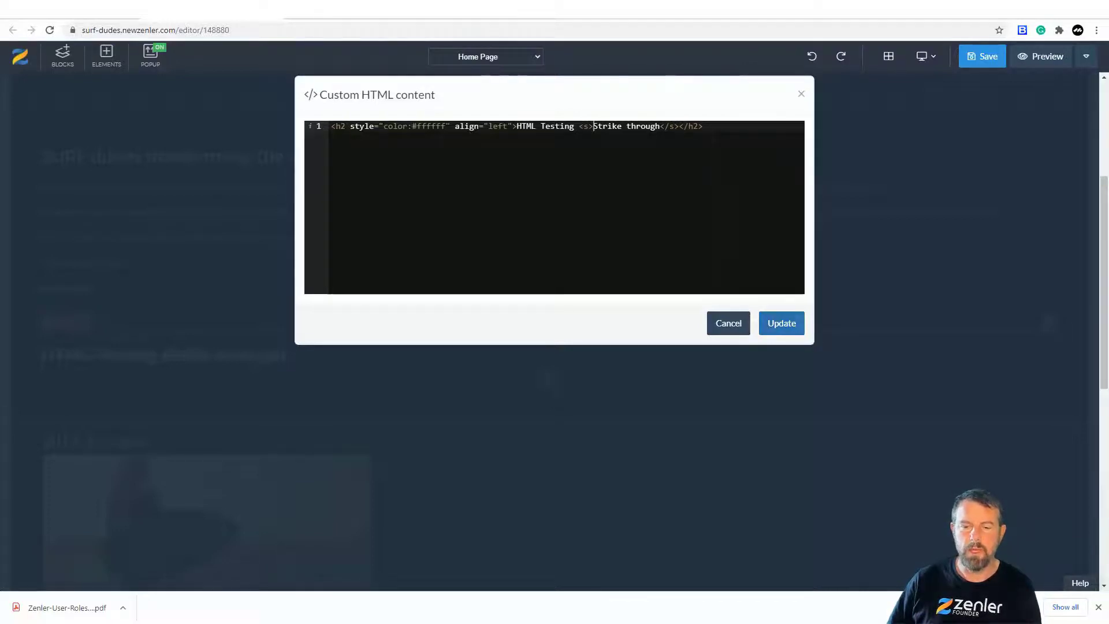
pyautogui.click(784, 324)
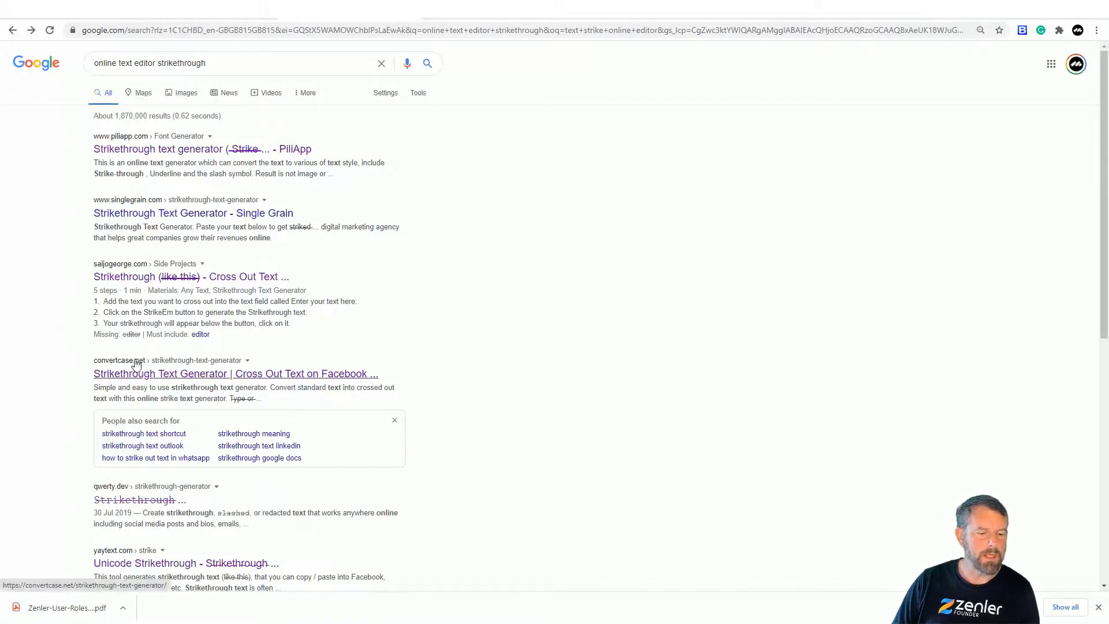
# Step: Open the convertcase.net Strikethrough Text Generator from the search results and convert "SURFING" to strikethrough text
pyautogui.click(116, 375)
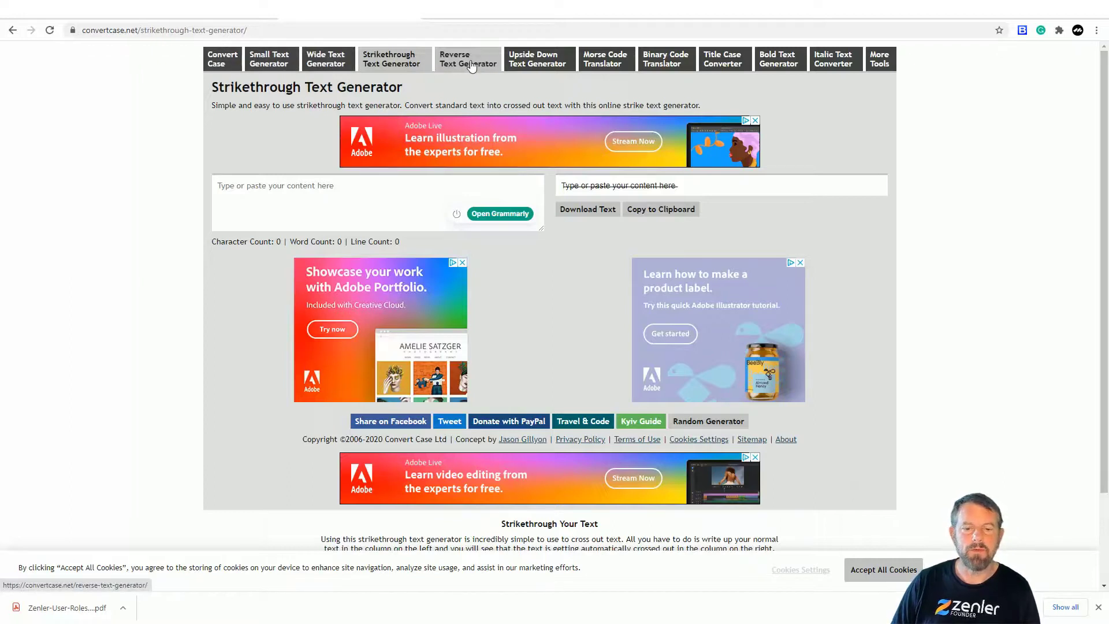
pyautogui.click(290, 184)
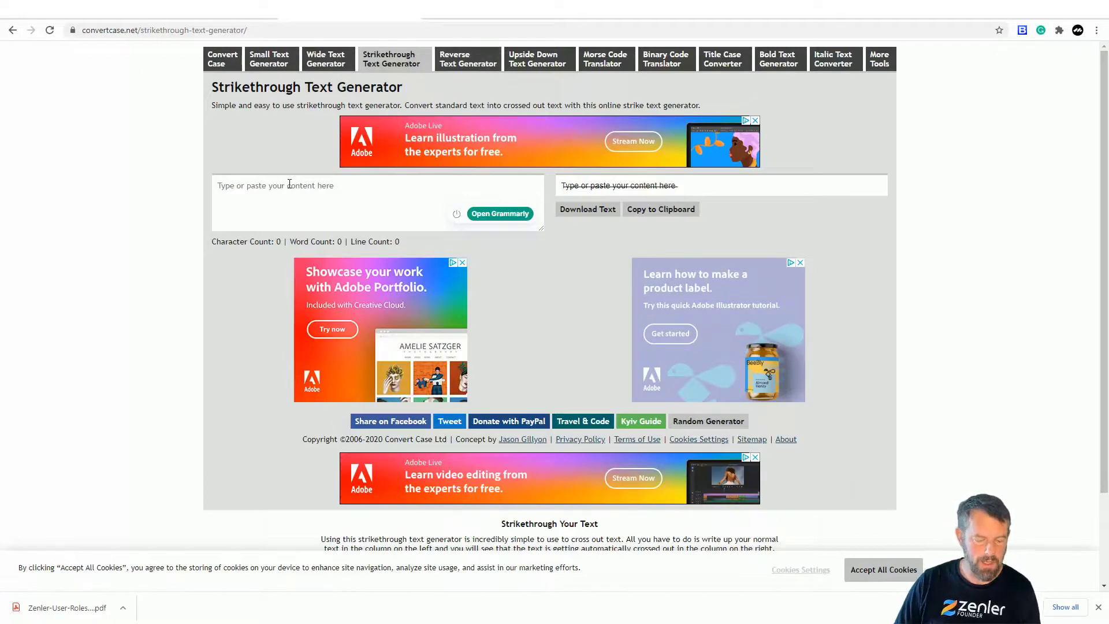
pyautogui.write('SURFING')
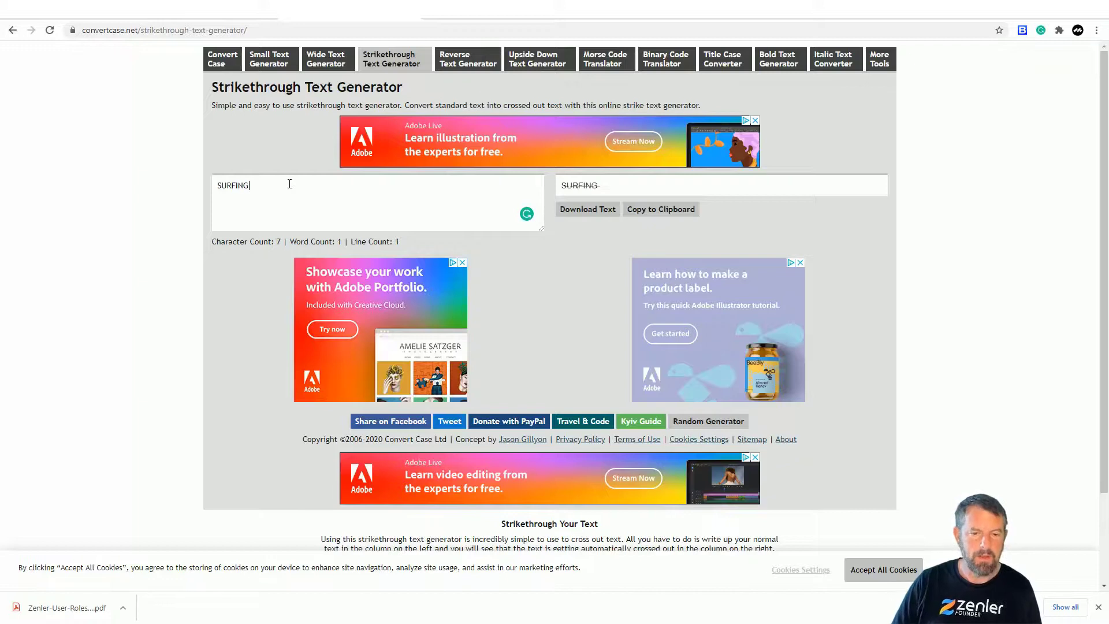
# Step: Try the Reverse Text Generator with "SURFING" and look at the Upside Down, Small Text and Convert Case tools
pyautogui.click(466, 58)
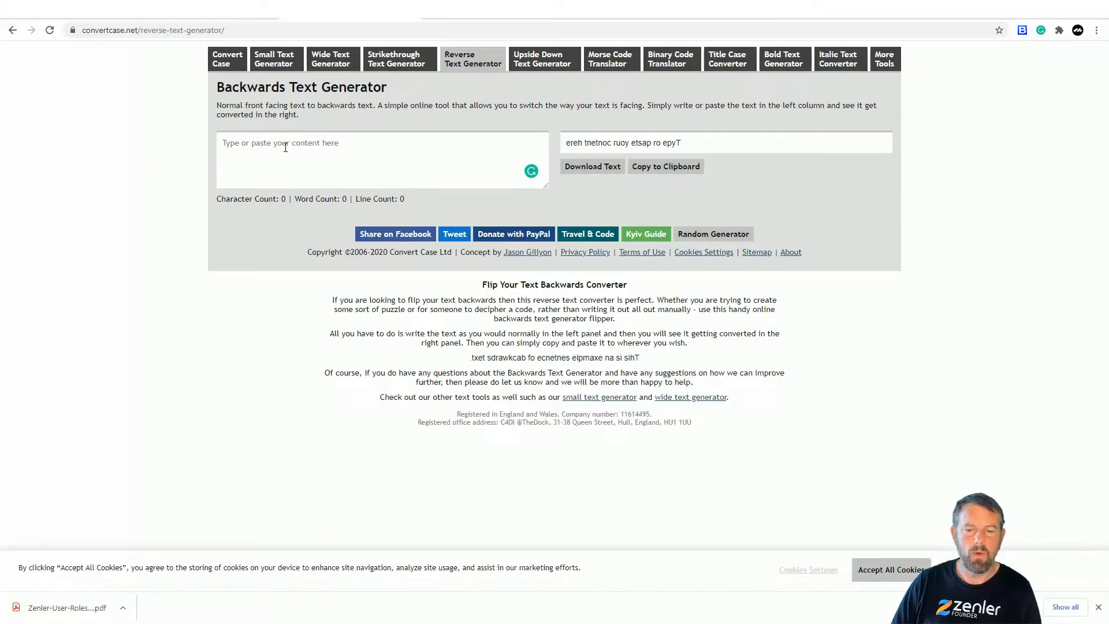
pyautogui.write('SURFING')
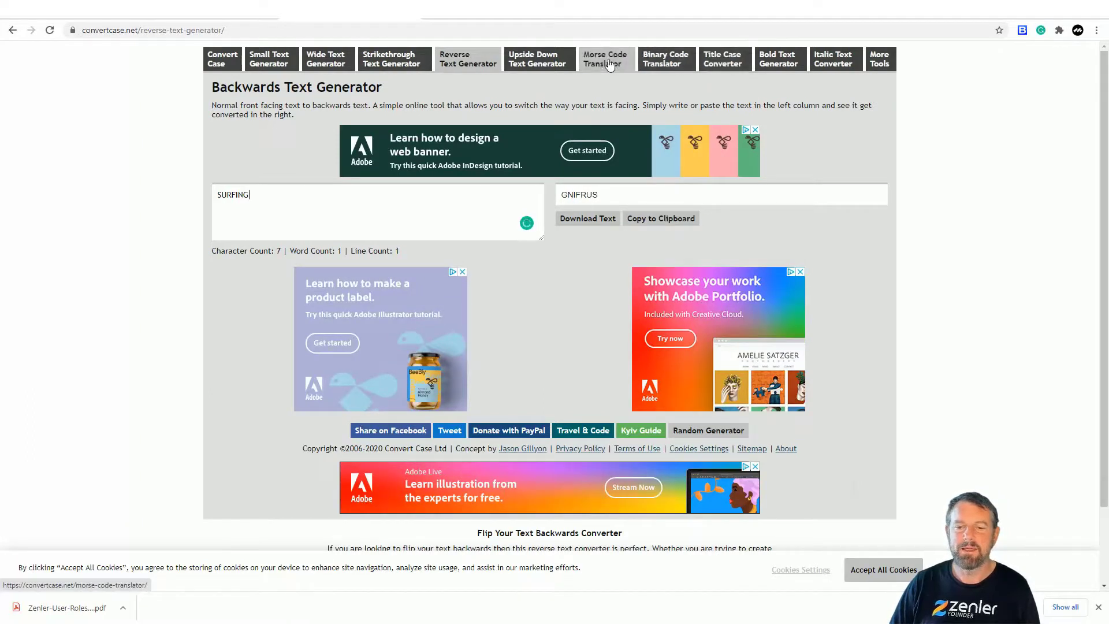
pyautogui.click(534, 63)
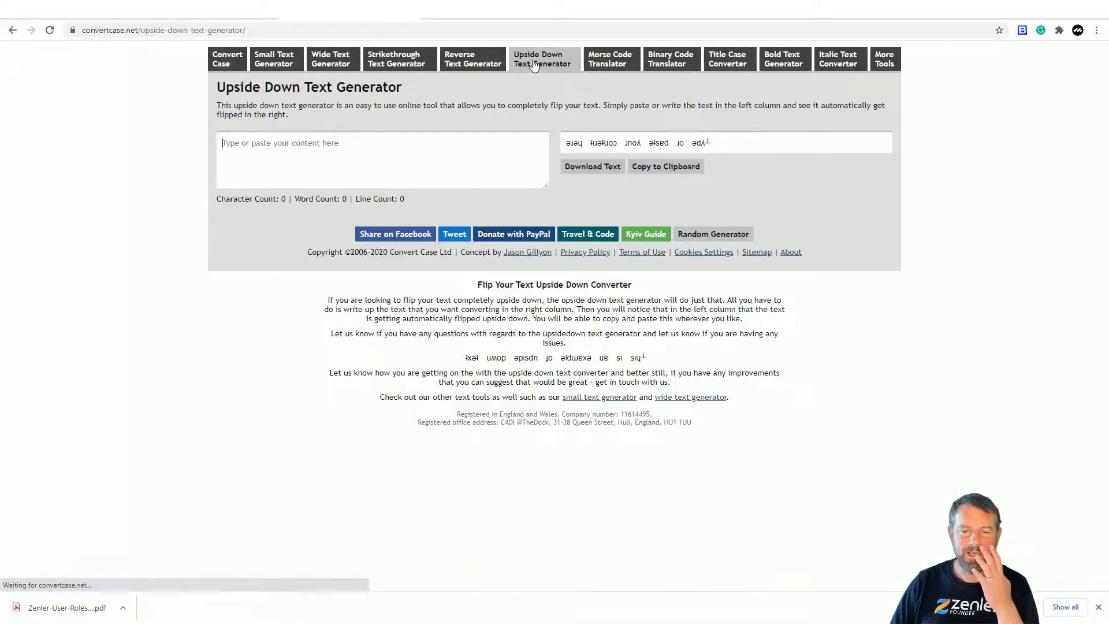
pyautogui.click(254, 62)
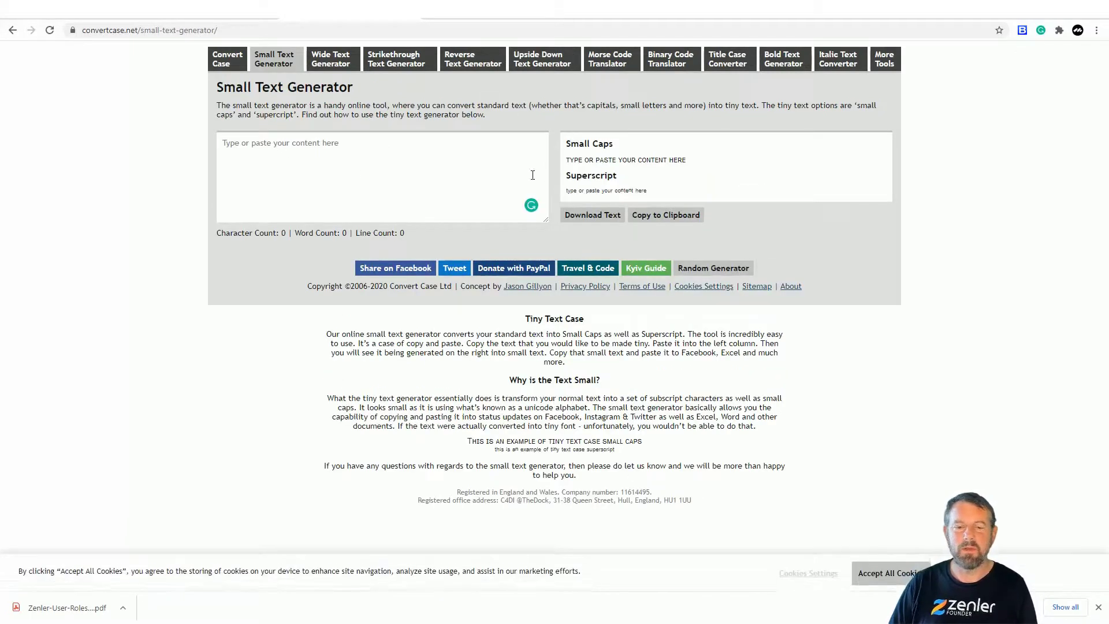
pyautogui.click(227, 60)
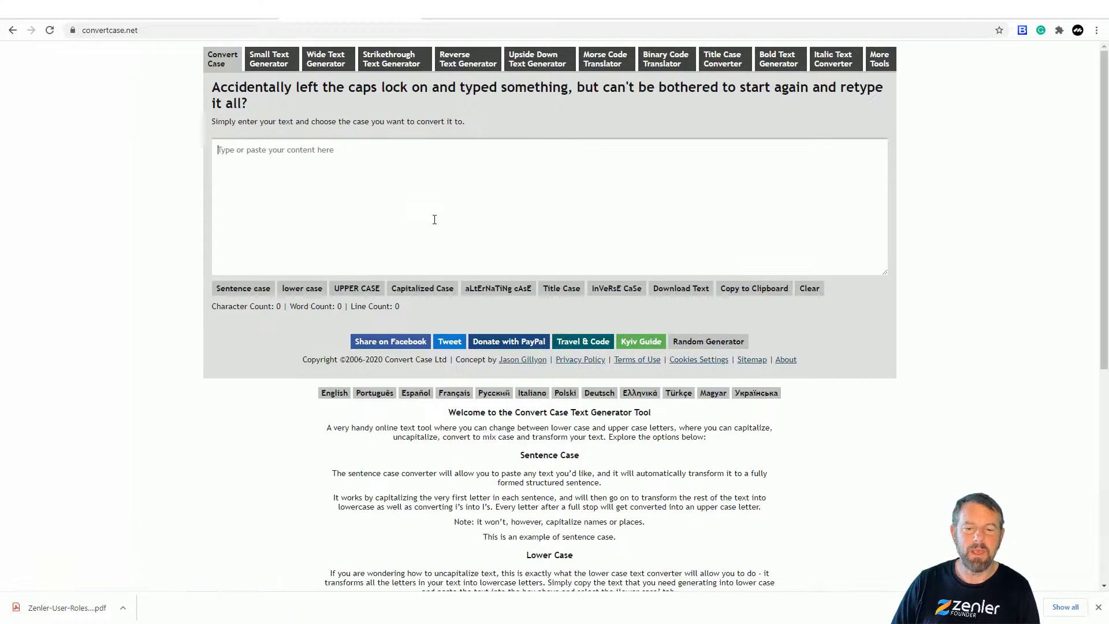
# Step: Copy the Strikethrough Text Generator's sample "Type or paste your content here" and paste it on a new line below the slash-styled "Testing strike"
pyautogui.click(396, 67)
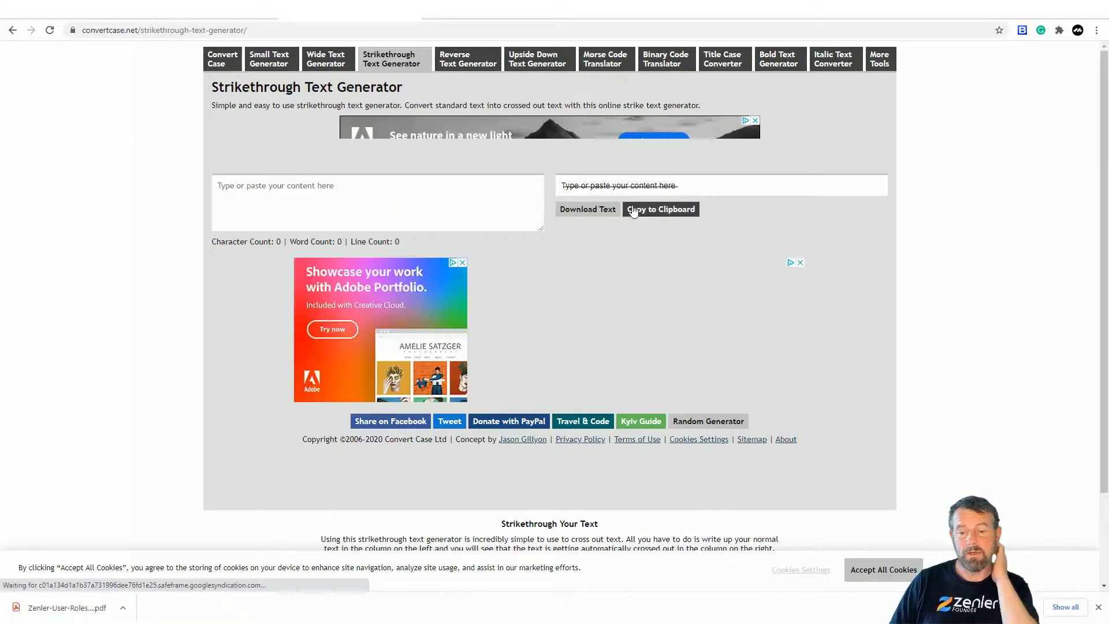
pyautogui.click(652, 210)
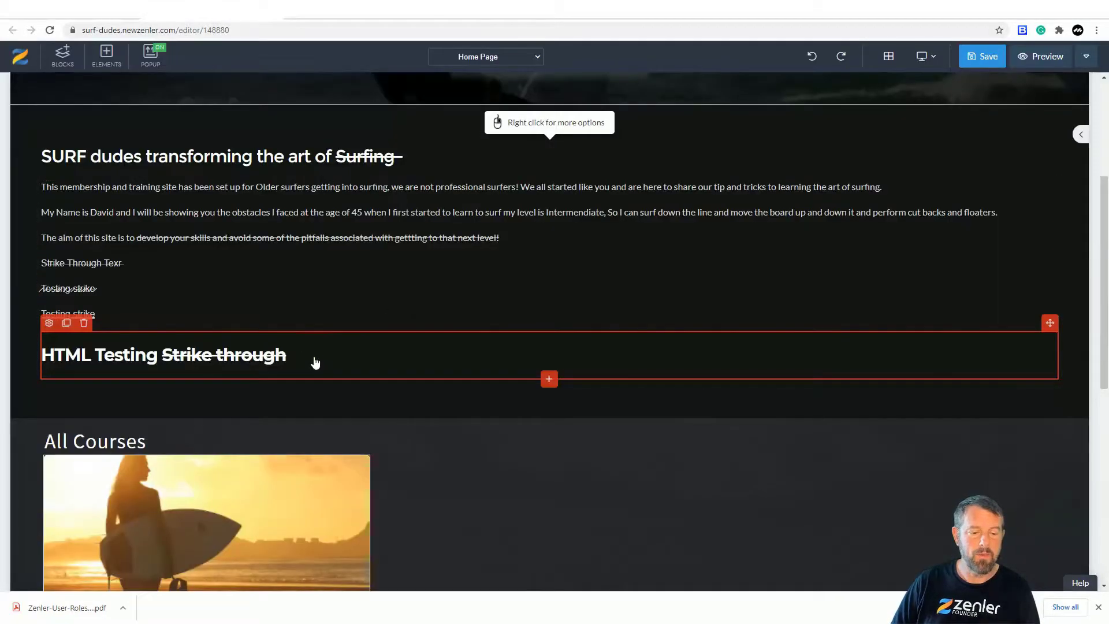
pyautogui.hotkey('ctrl', 'a')
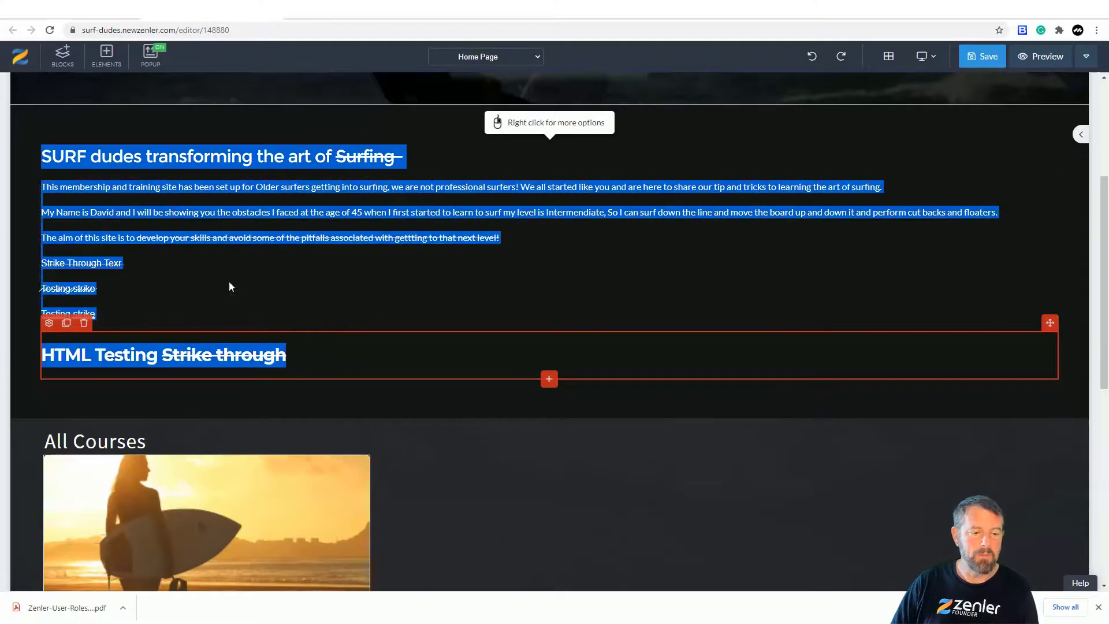
pyautogui.click(96, 289)
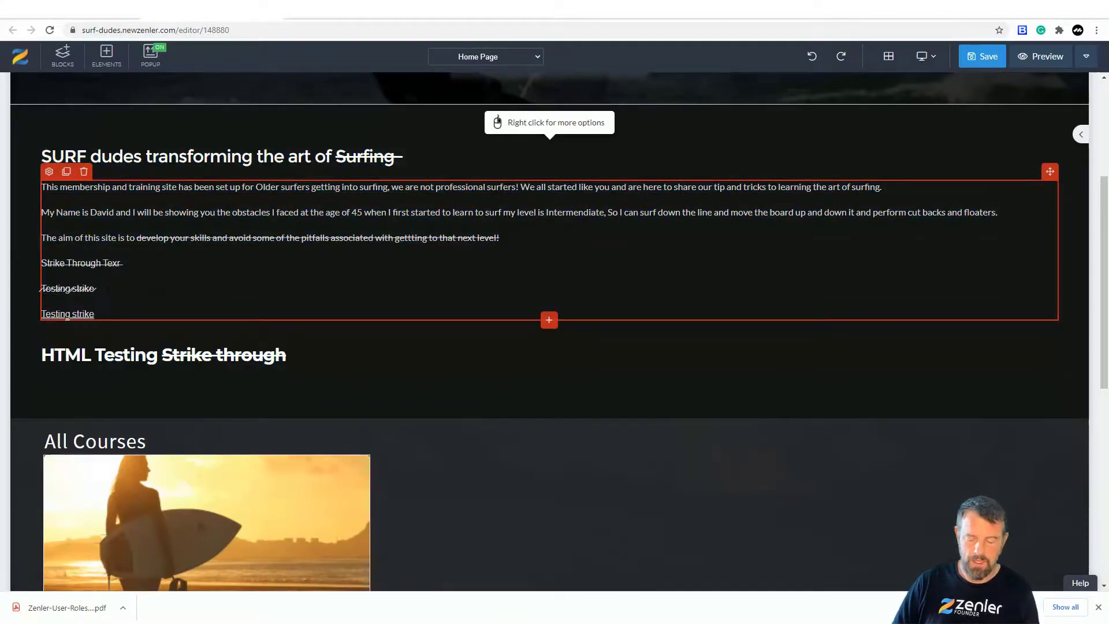
pyautogui.press('Return')
pyautogui.hotkey('ctrl', 'v')
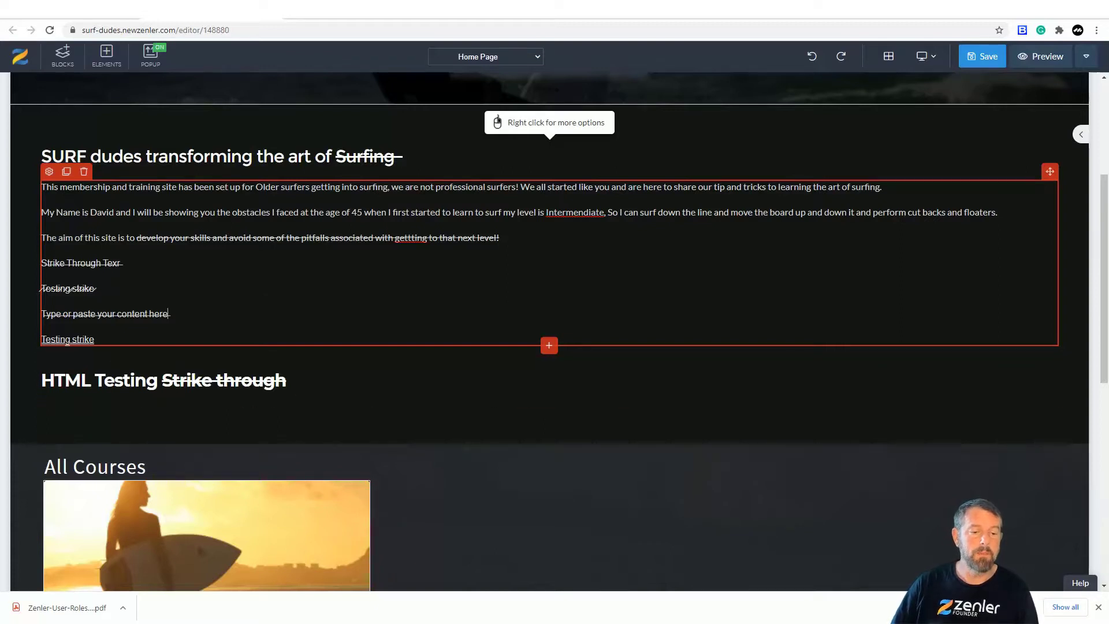
# Step: Apply strikethrough to "obstacles" in the second paragraph and save the home page
pyautogui.moveTo(272, 212); pyautogui.dragTo(235, 210)
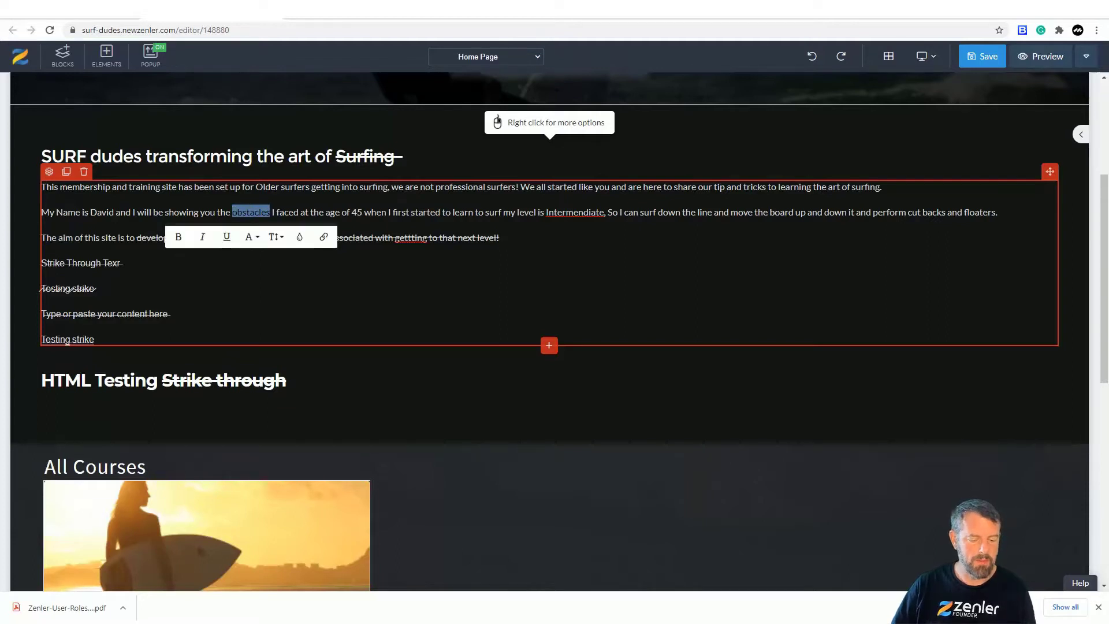
pyautogui.hotkey('ctrl', 's')
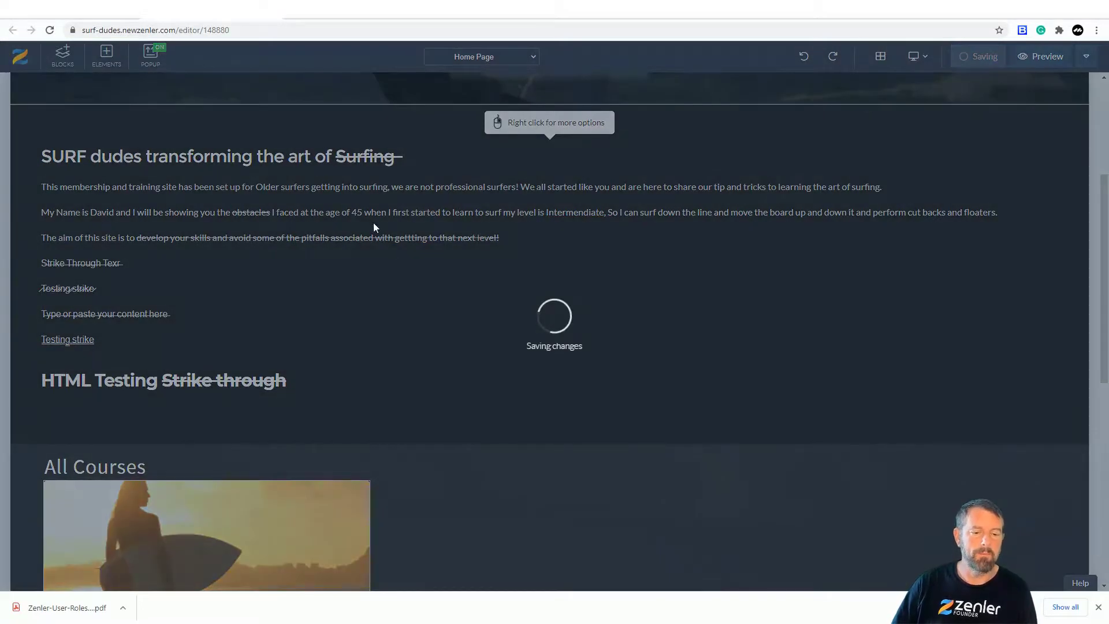